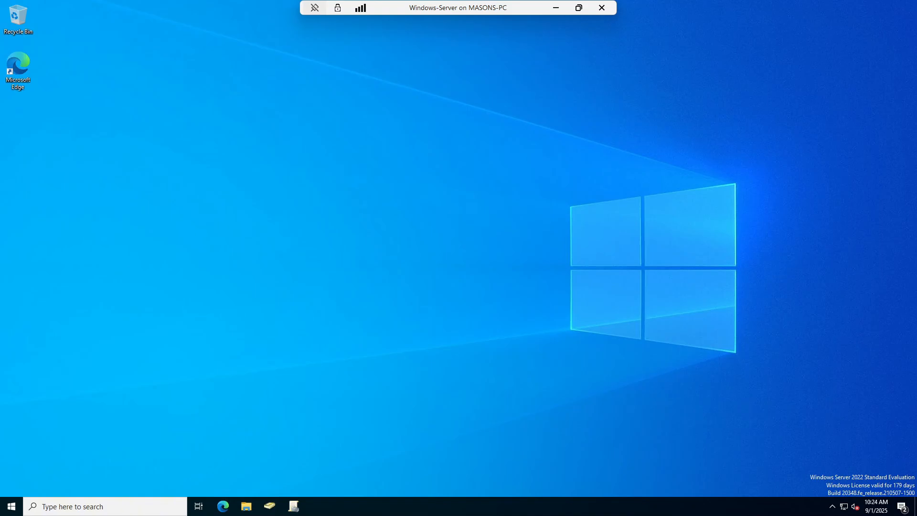
Open the Wallpaper image from the C:\Share\Wallpaper folder to check it, and close the image.
{"action": "left_click", "coordinate": [246, 506]}
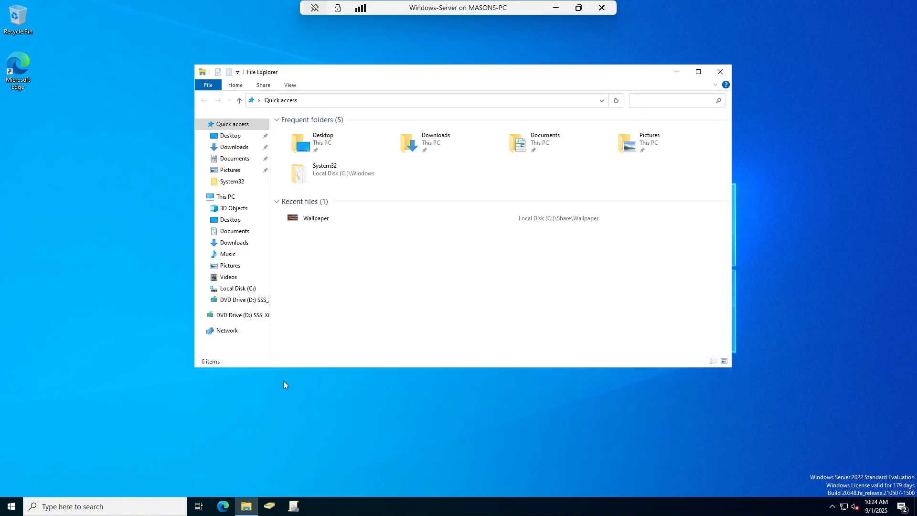
{"action": "left_click", "coordinate": [238, 289]}
{"action": "double_click", "coordinate": [318, 171]}
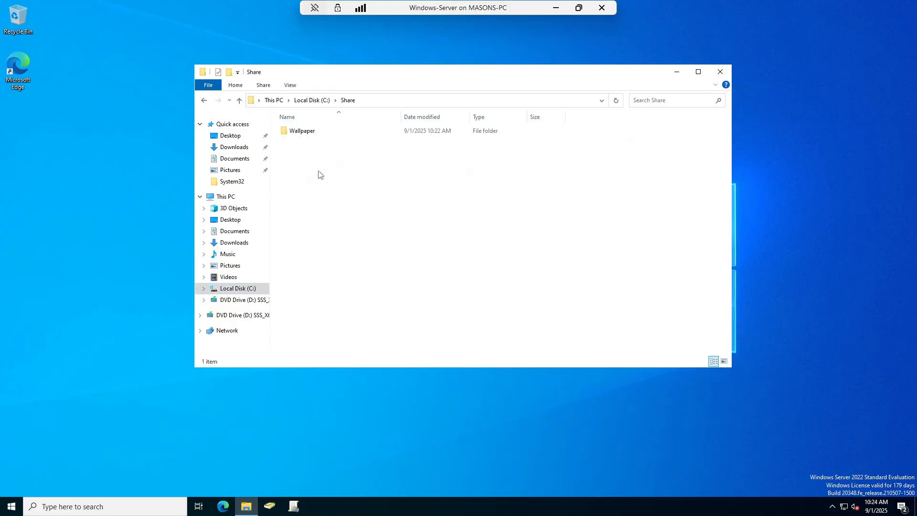
{"action": "double_click", "coordinate": [335, 134]}
{"action": "left_click", "coordinate": [347, 132]}
{"action": "double_click", "coordinate": [346, 130]}
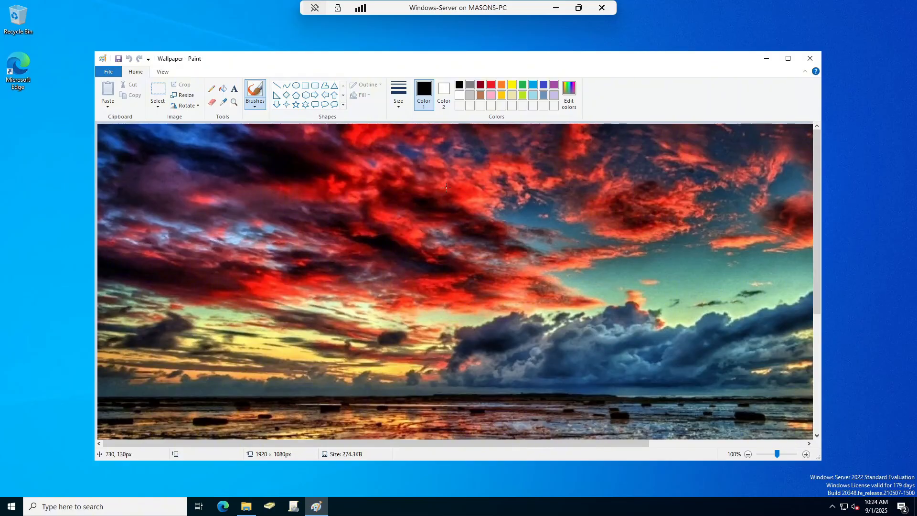
{"action": "left_click", "coordinate": [812, 60]}
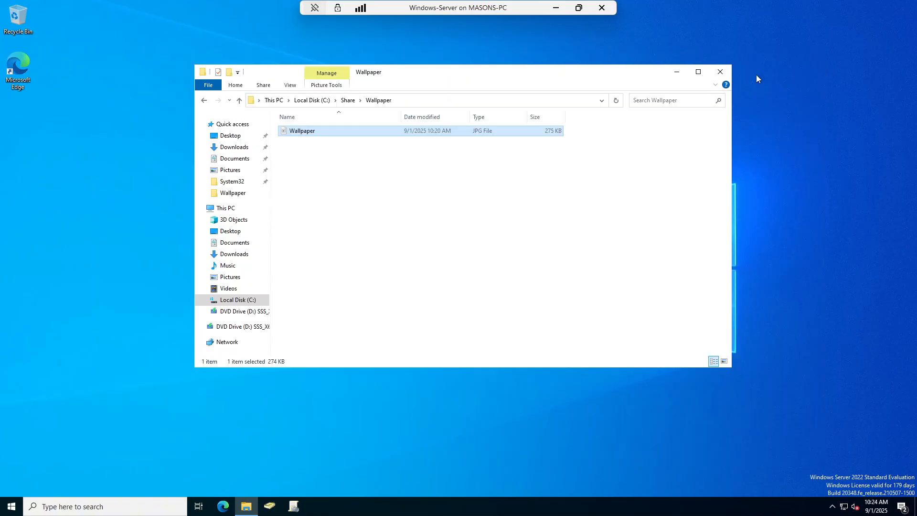
{"action": "left_click_drag", "start_coordinate": [465, 78], "coordinate": [463, 63]}
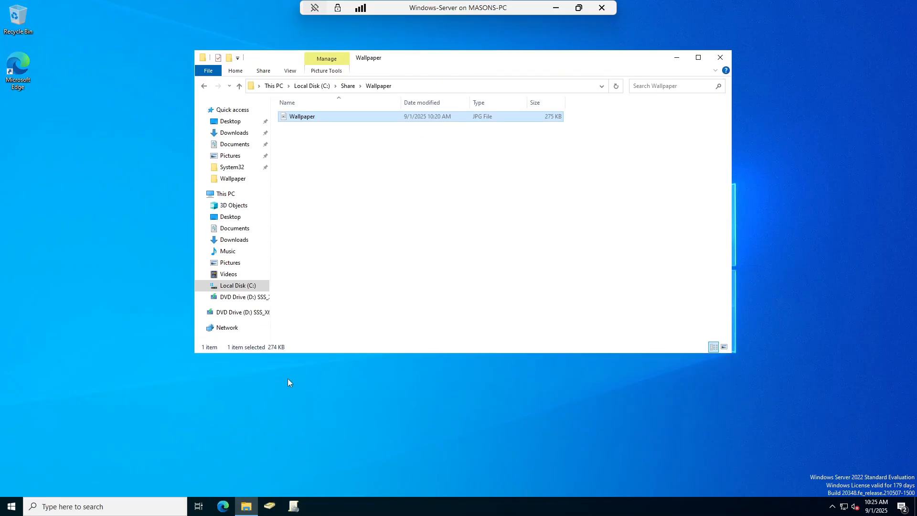
Check the Computers OU under Site-1 of LAB.local in Active Directory Users and Computers, and close the console.
{"action": "left_click", "coordinate": [269, 510]}
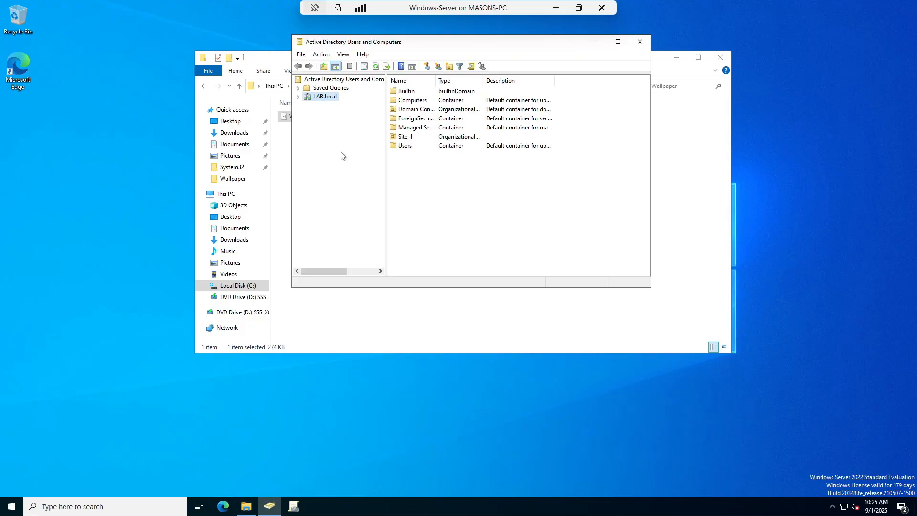
{"action": "left_click", "coordinate": [298, 96]}
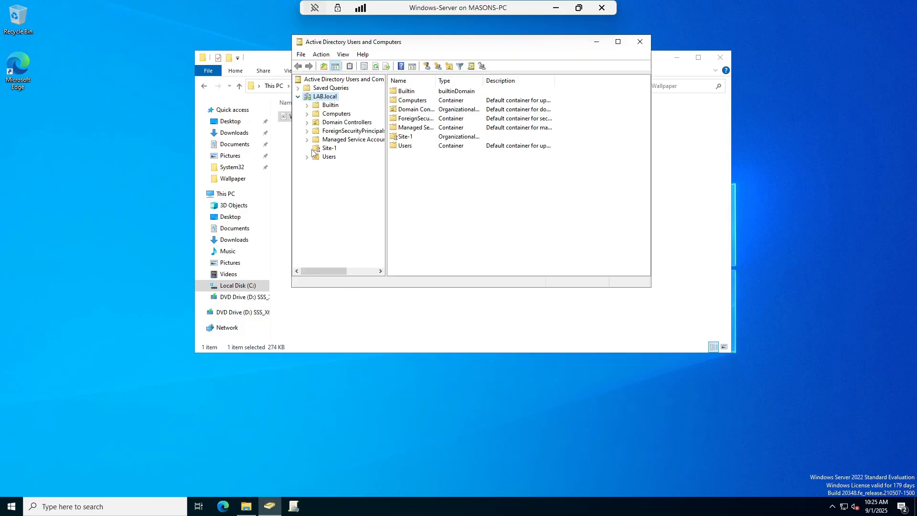
{"action": "left_click", "coordinate": [307, 148]}
{"action": "left_click", "coordinate": [320, 151]}
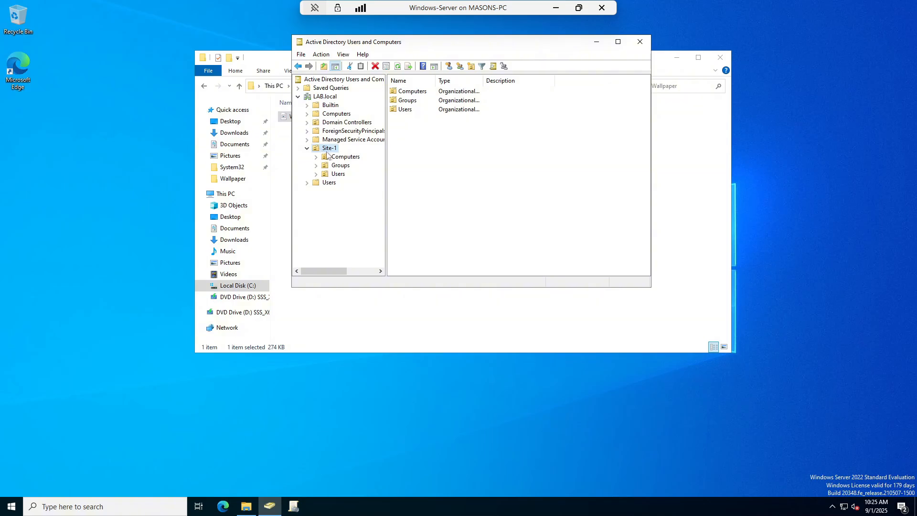
{"action": "left_click", "coordinate": [336, 157]}
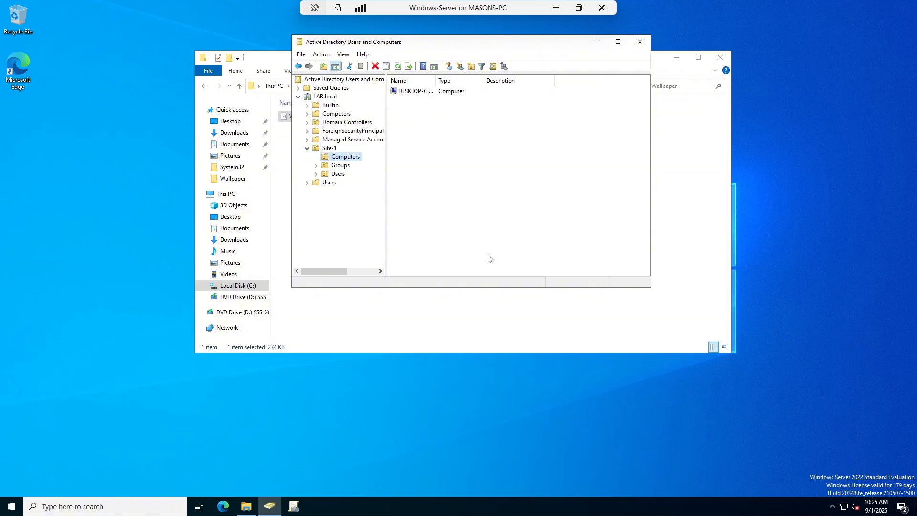
{"action": "left_click", "coordinate": [463, 400]}
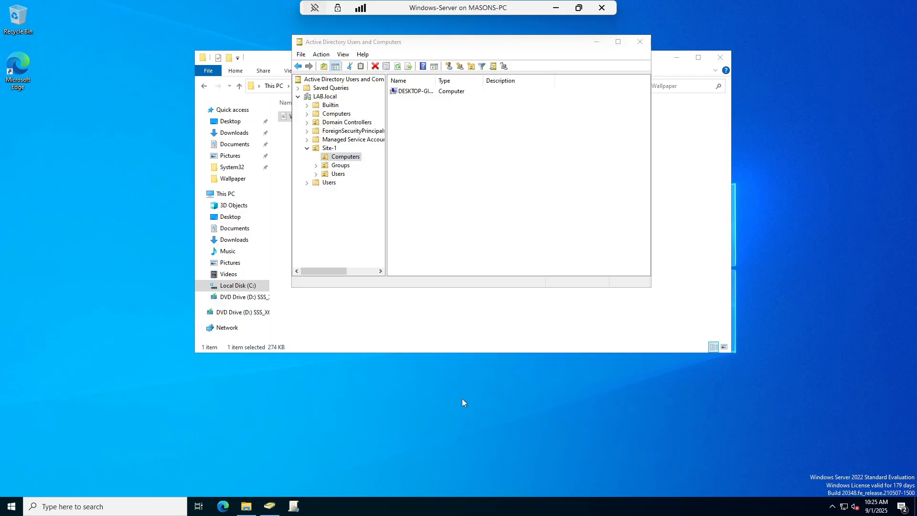
{"action": "left_click", "coordinate": [644, 44]}
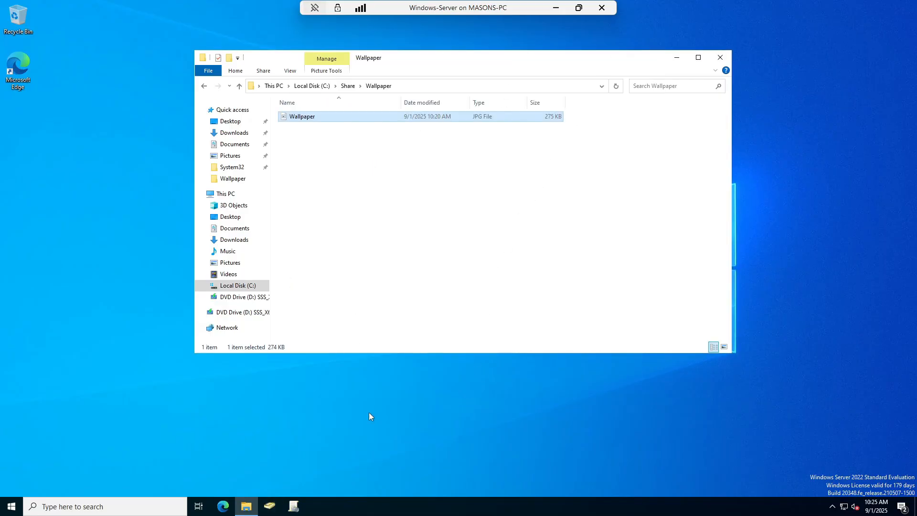
{"action": "left_click", "coordinate": [299, 507]}
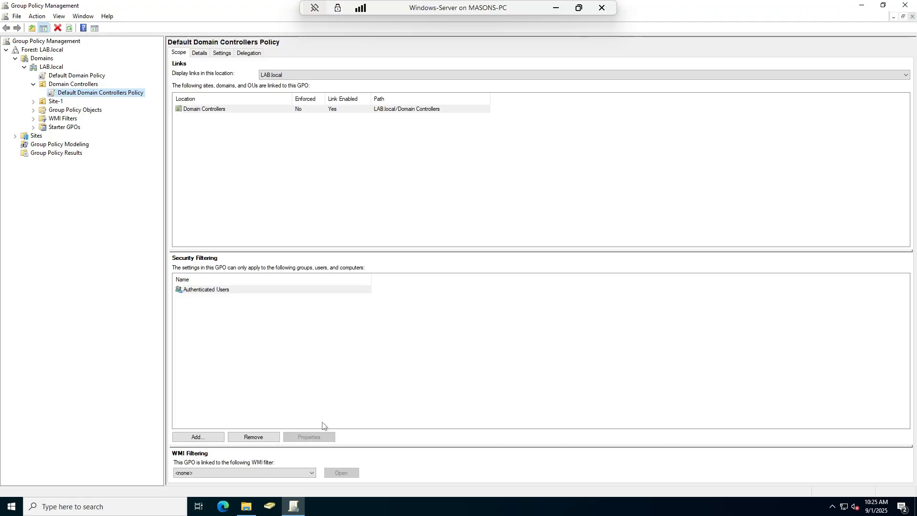
{"action": "left_click", "coordinate": [34, 110]}
{"action": "left_click", "coordinate": [911, 7]}
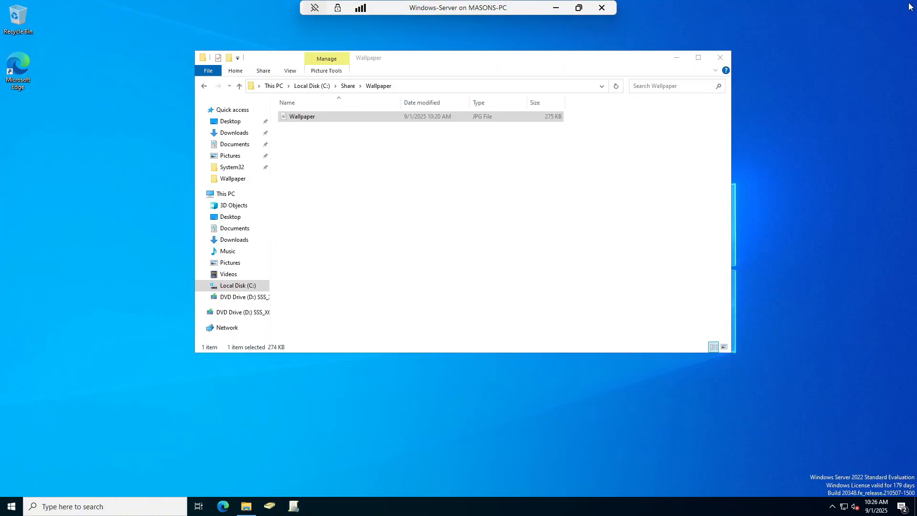
Open Group Policy Management and expand the Site-1 OU and the Group Policy Objects container of LAB.local.
{"action": "left_click", "coordinate": [129, 509]}
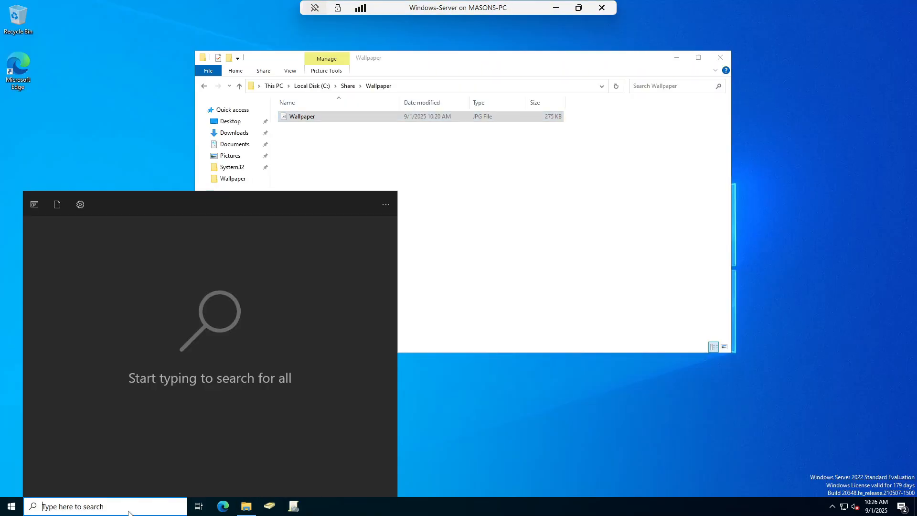
{"action": "type", "text": "group"}
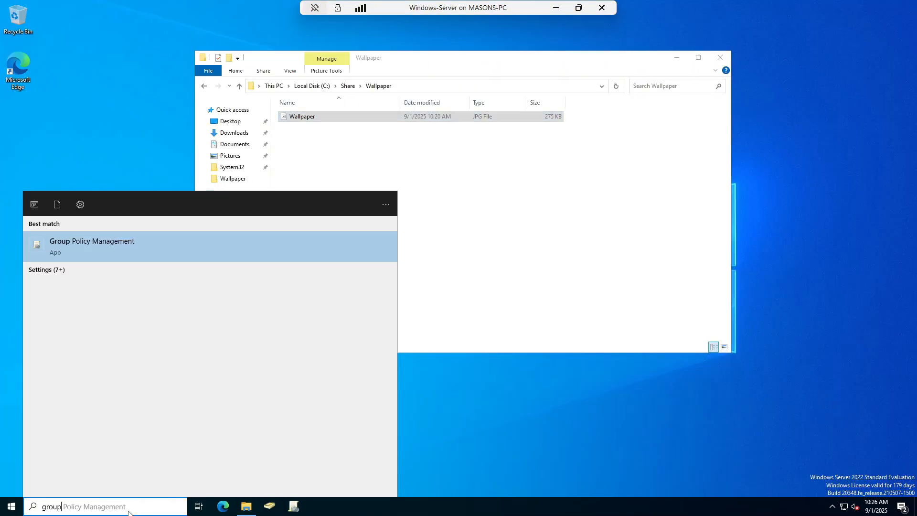
{"action": "key", "text": "Return"}
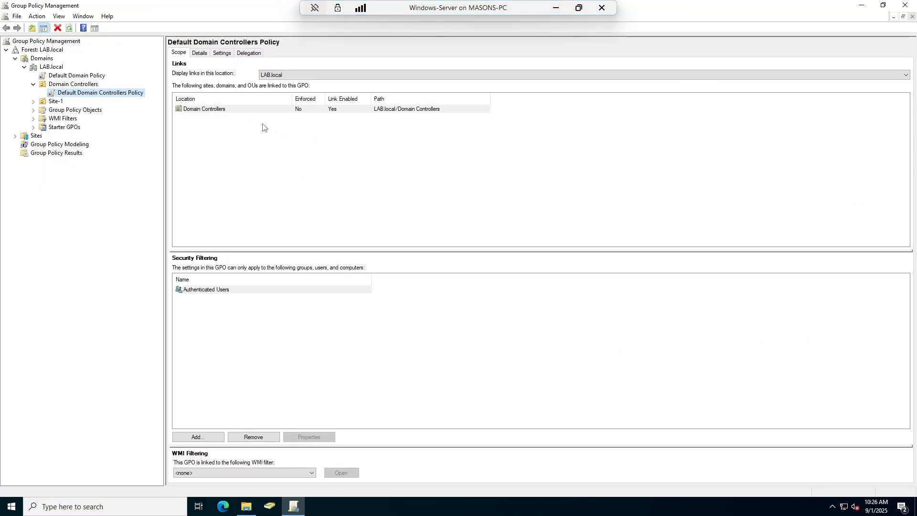
{"action": "left_click", "coordinate": [33, 101]}
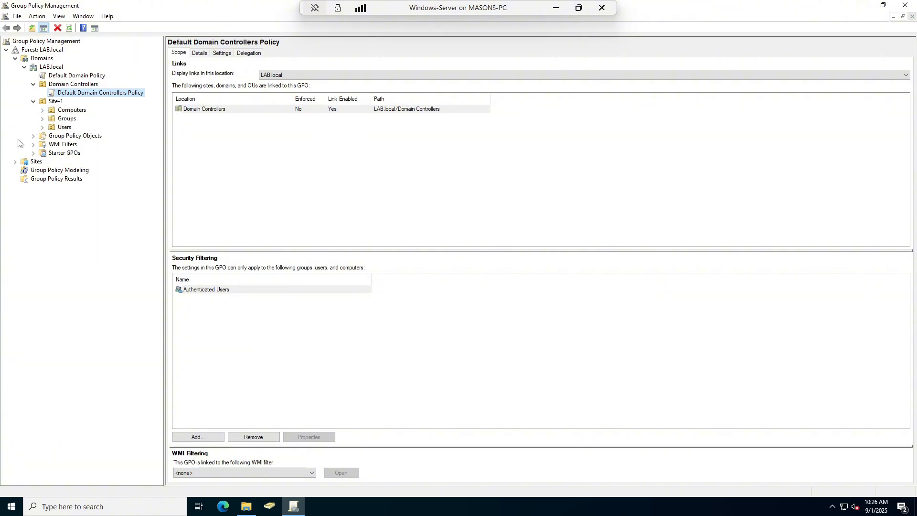
{"action": "left_click", "coordinate": [33, 136]}
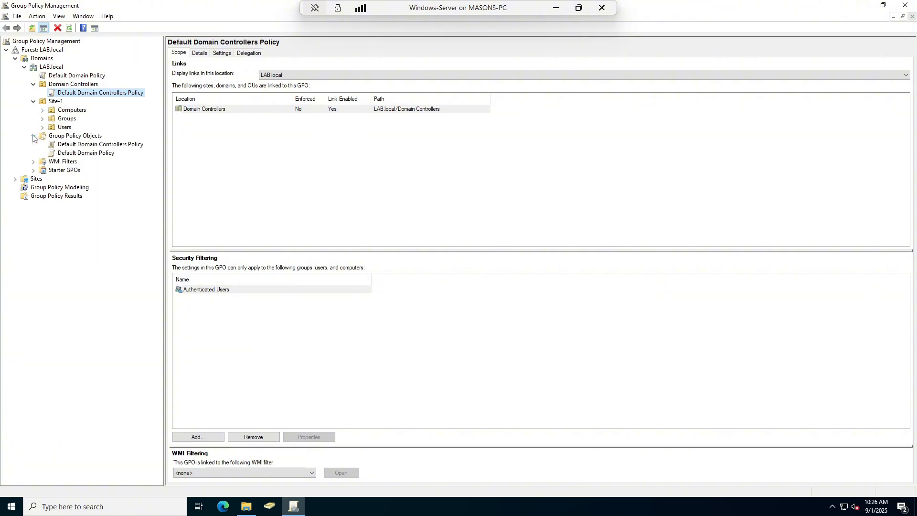
Create a new GPO named Wallpaper in the Group Policy Objects container, without a source starter GPO.
{"action": "left_click", "coordinate": [75, 136]}
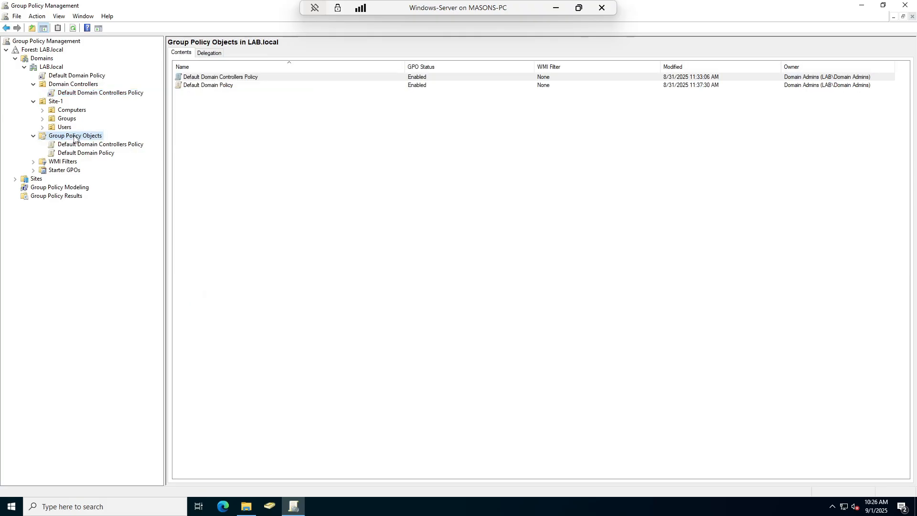
{"action": "right_click", "coordinate": [76, 138]}
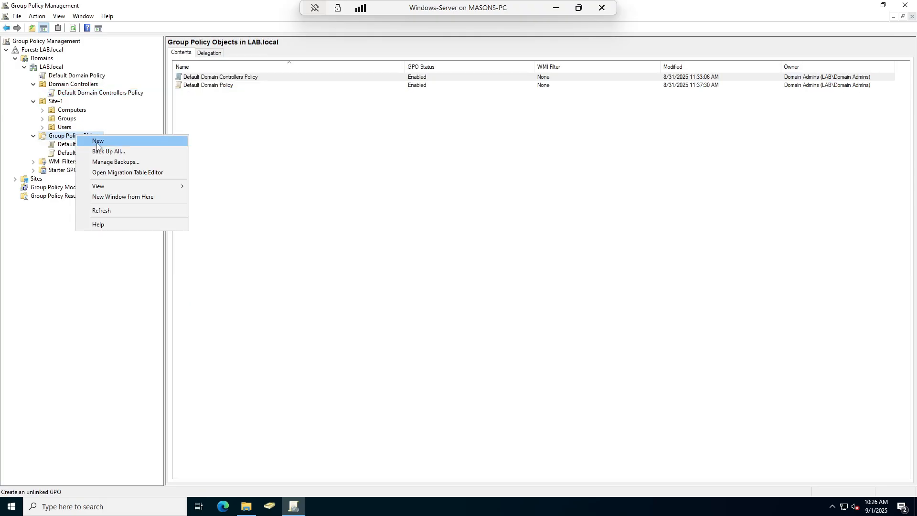
{"action": "left_click", "coordinate": [97, 142]}
{"action": "key", "text": "BackSpace"}
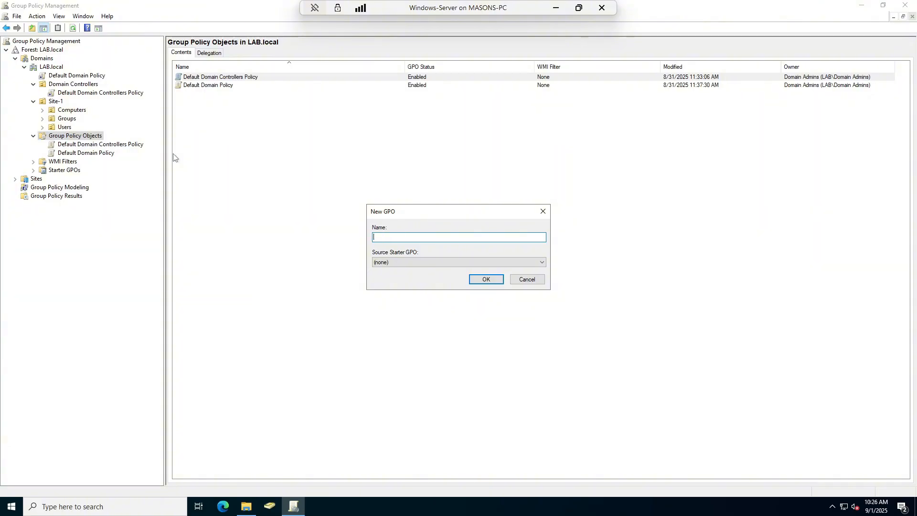
{"action": "type", "text": "Wallpaper"}
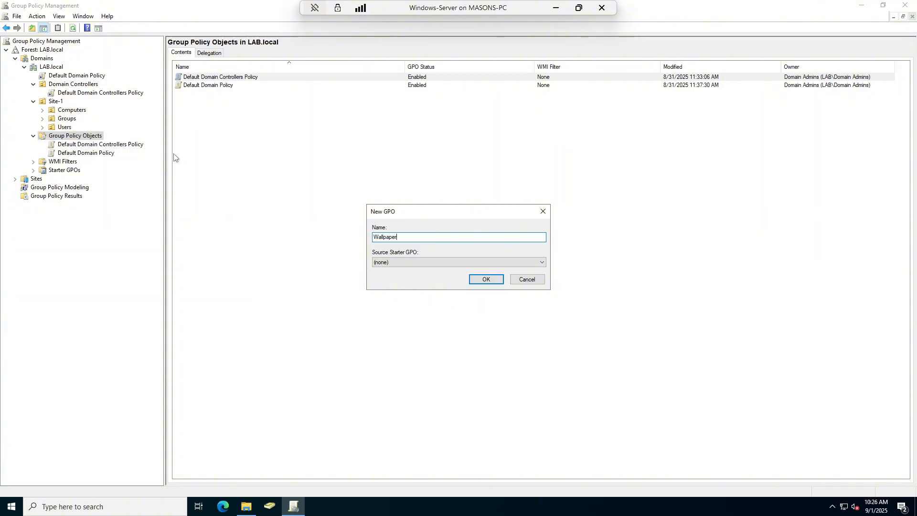
{"action": "left_click", "coordinate": [484, 281]}
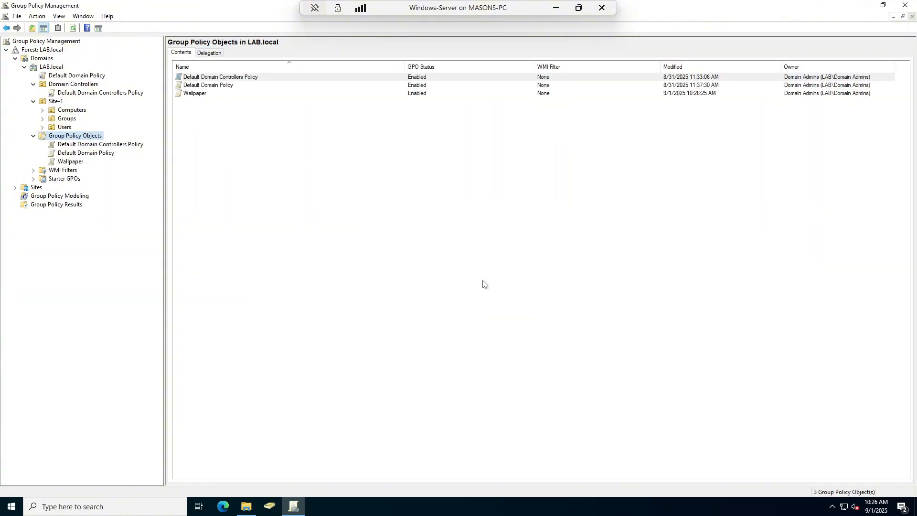
Align the Default Domain Controllers Policy's SYSVOL permissions with those in Active Directory.
{"action": "left_click", "coordinate": [99, 144]}
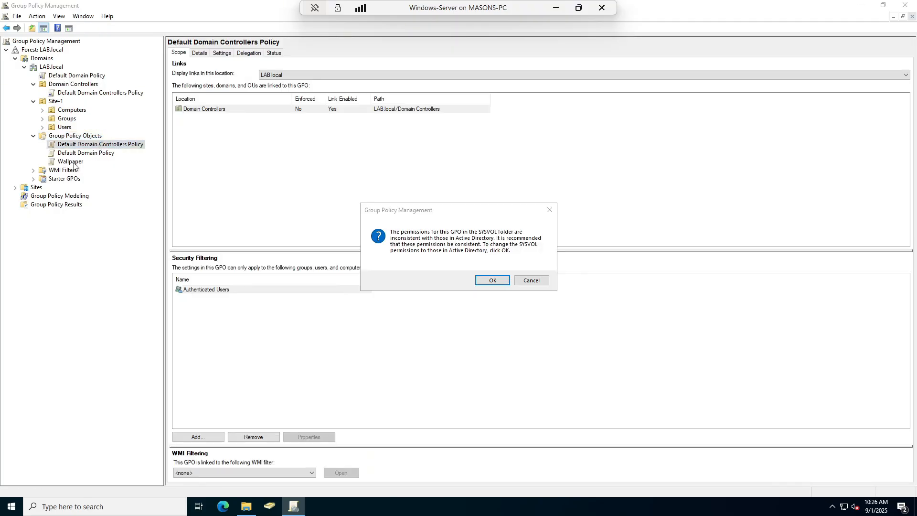
{"action": "left_click", "coordinate": [496, 283]}
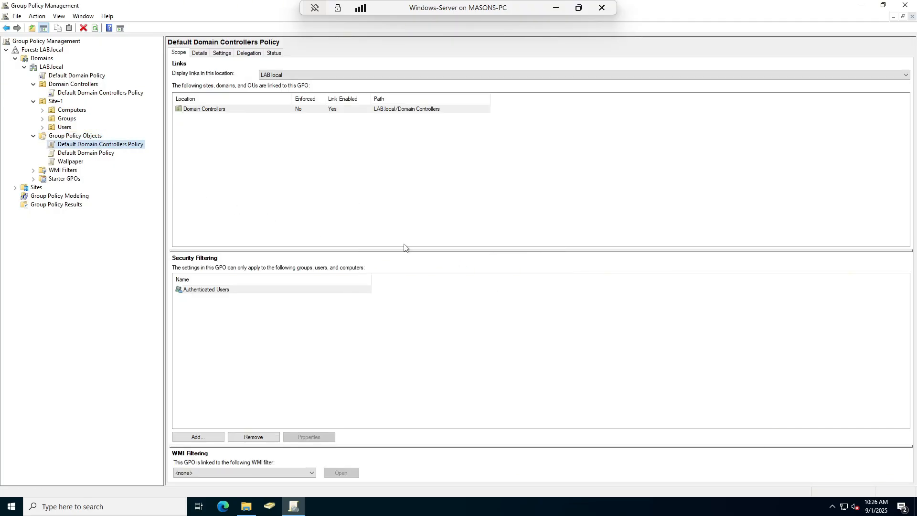
Open the Wallpaper GPO for editing in the Group Policy Management Editor.
{"action": "left_click", "coordinate": [71, 162]}
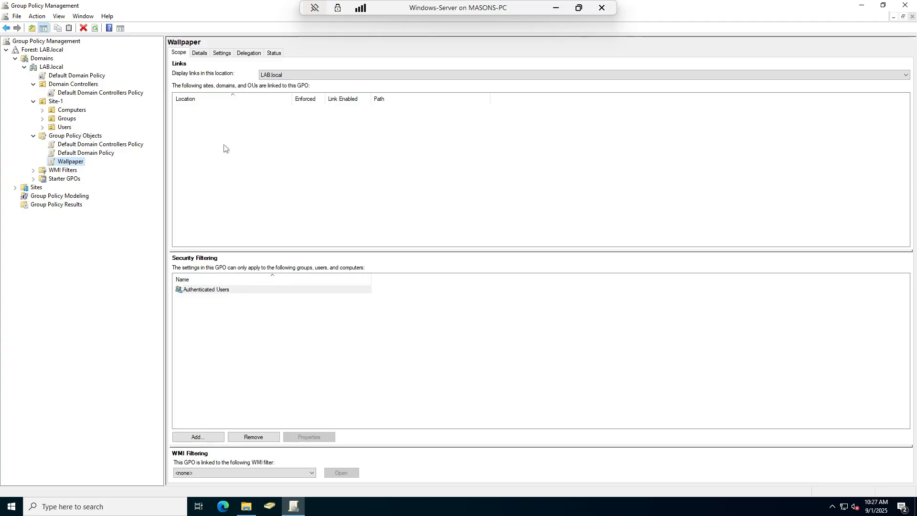
{"action": "right_click", "coordinate": [57, 163]}
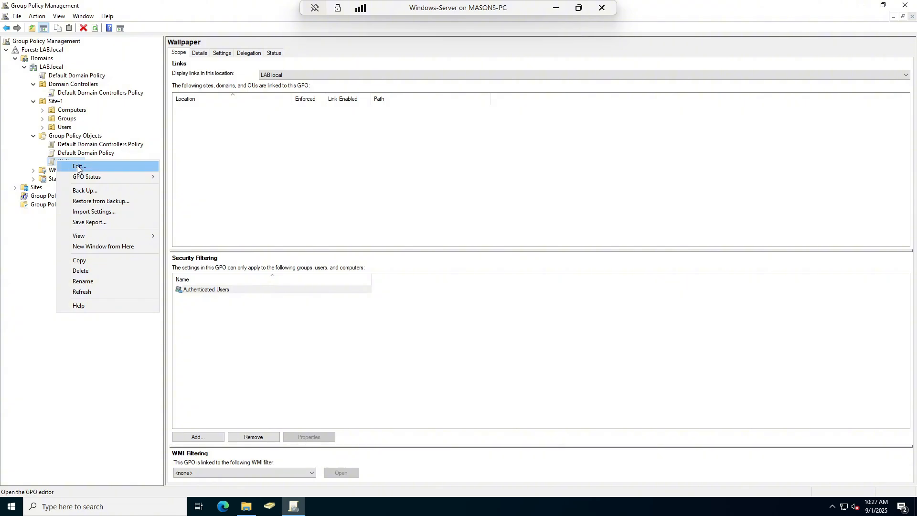
{"action": "left_click", "coordinate": [64, 166]}
{"action": "left_click_drag", "start_coordinate": [191, 45], "coordinate": [422, 72]}
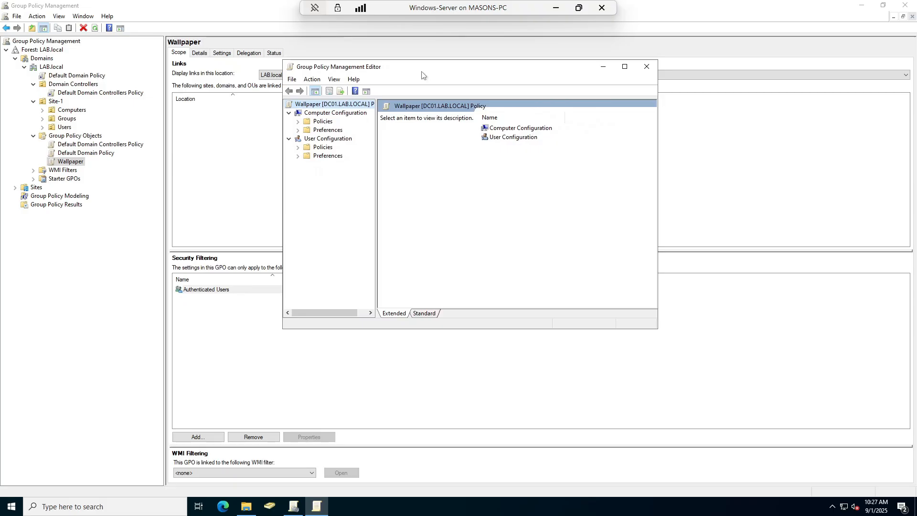
{"action": "left_click", "coordinate": [298, 156]}
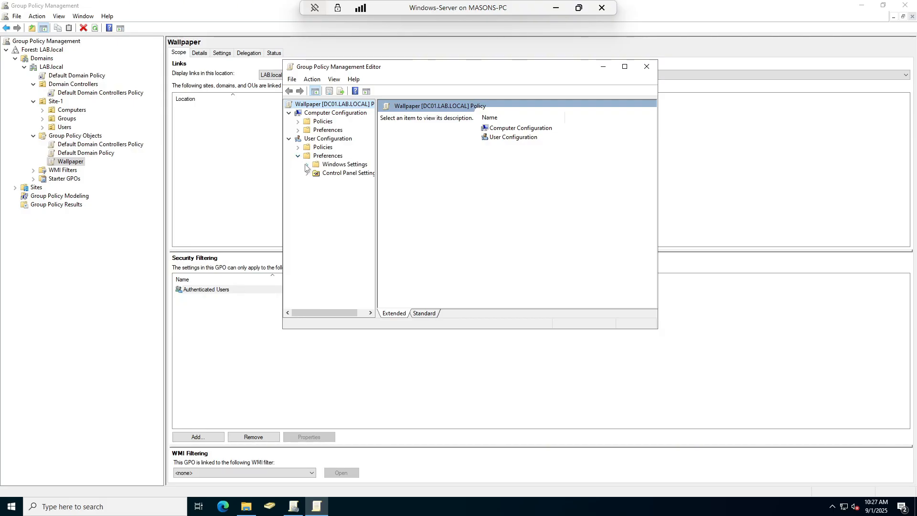
{"action": "left_click", "coordinate": [307, 164]}
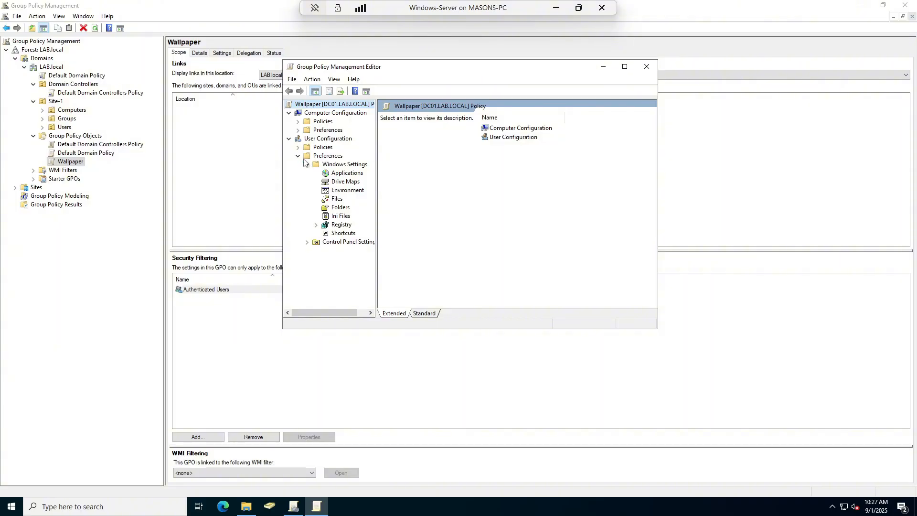
{"action": "left_click", "coordinate": [309, 242]}
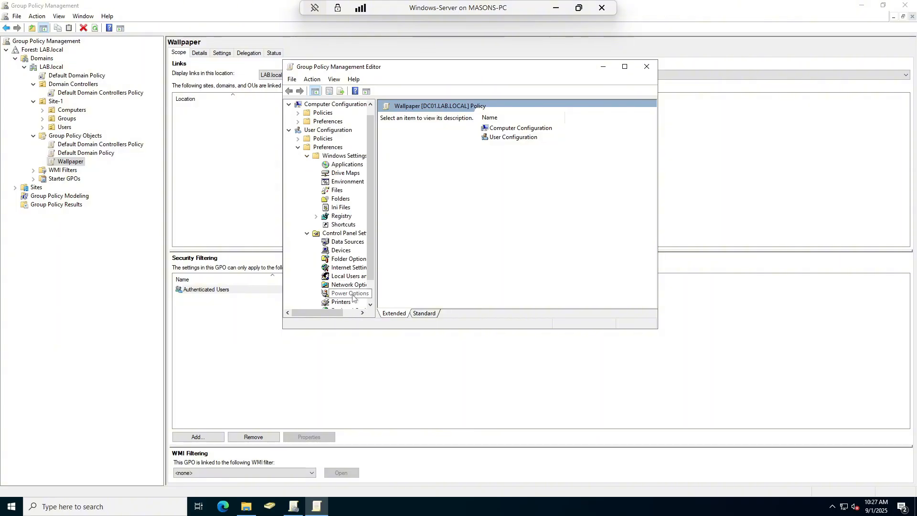
{"action": "scroll", "coordinate": [329, 215], "scroll_direction": "up", "scroll_amount": 2}
Open the Desktop Wallpaper setting under User Configuration, Policies, Administrative Templates, Desktop, Desktop in the maximized policy editor.
{"action": "left_click", "coordinate": [298, 150]}
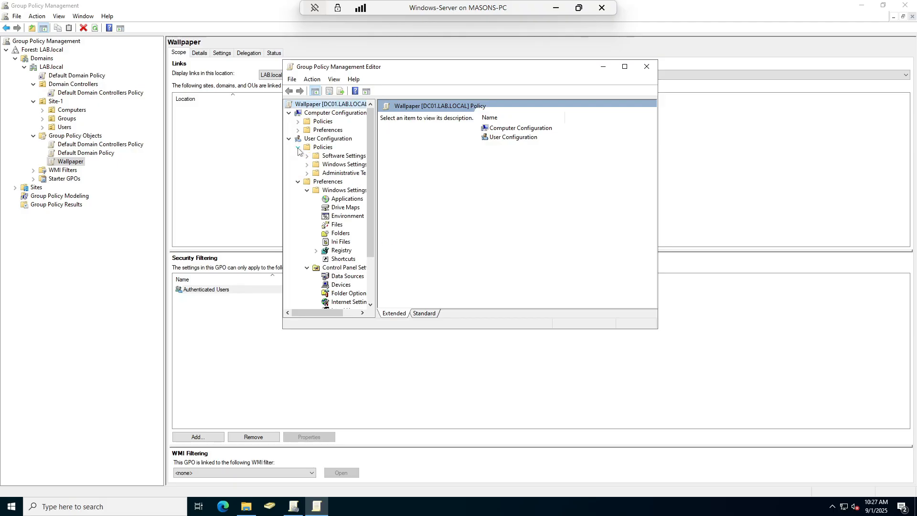
{"action": "left_click", "coordinate": [298, 182]}
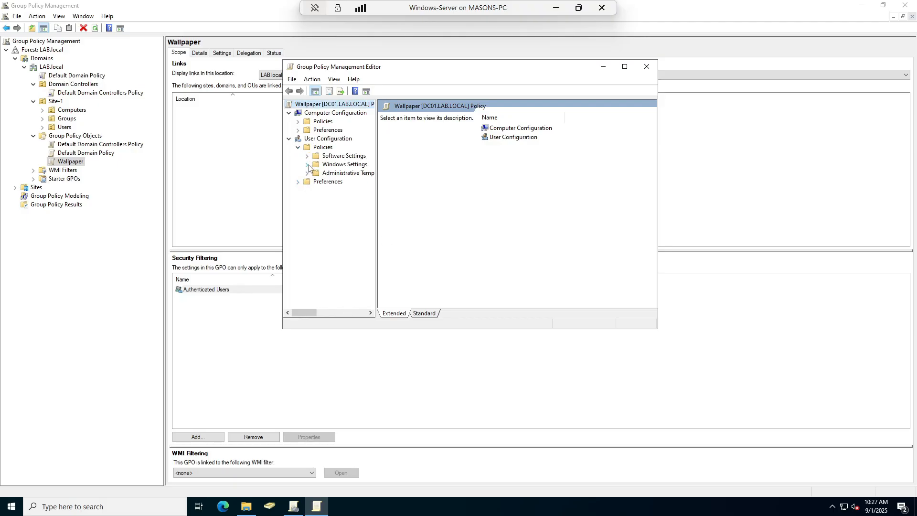
{"action": "left_click", "coordinate": [307, 173]}
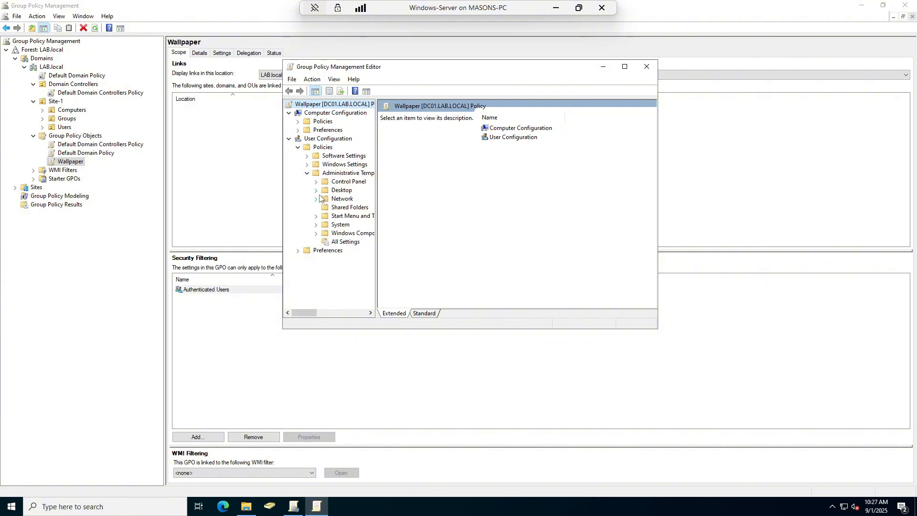
{"action": "left_click", "coordinate": [317, 190]}
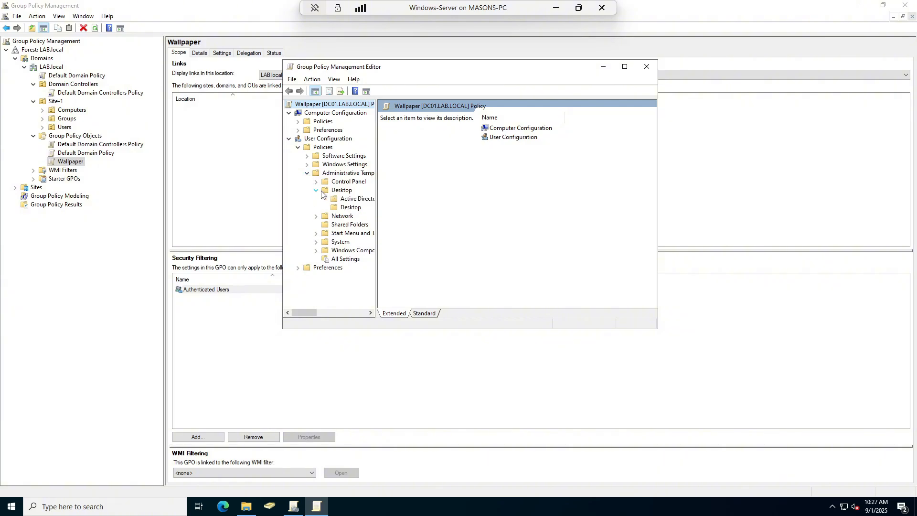
{"action": "left_click", "coordinate": [348, 209]}
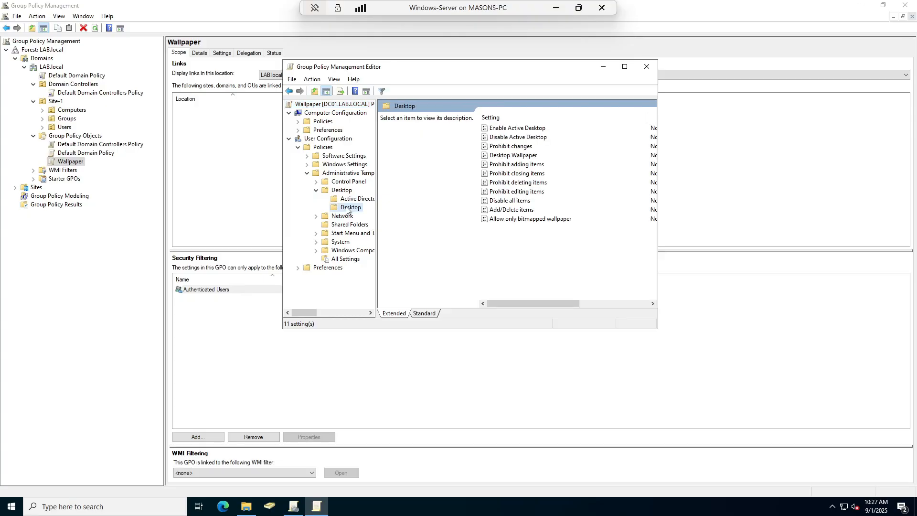
{"action": "mouse_move", "coordinate": [539, 302]}
{"action": "left_mouse_down"}
{"action": "mouse_move", "coordinate": [556, 305]}
{"action": "mouse_move", "coordinate": [530, 297]}
{"action": "left_mouse_up"}
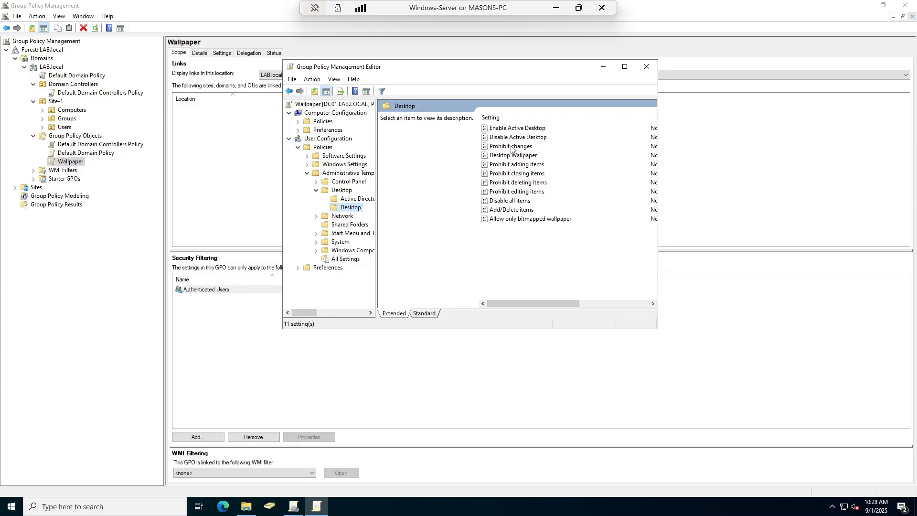
{"action": "left_click", "coordinate": [625, 67]}
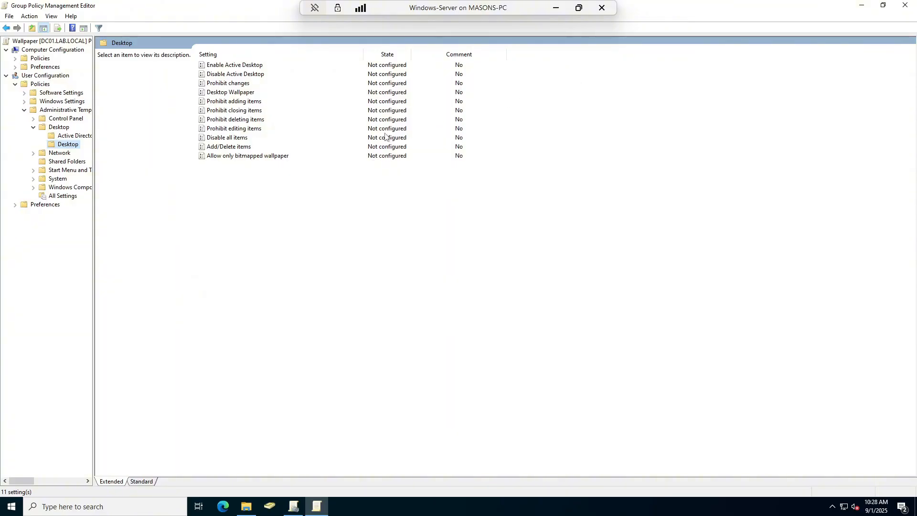
{"action": "double_click", "coordinate": [227, 93]}
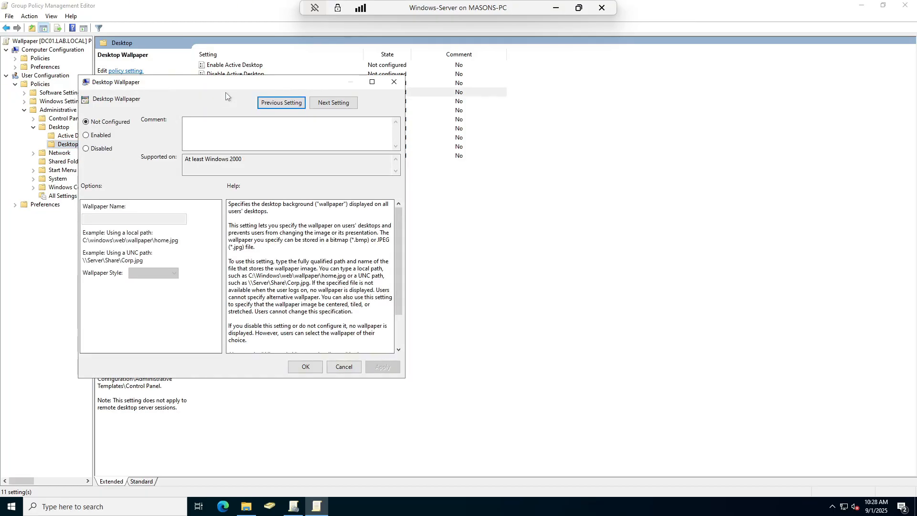
{"action": "left_click_drag", "start_coordinate": [223, 87], "coordinate": [387, 93]}
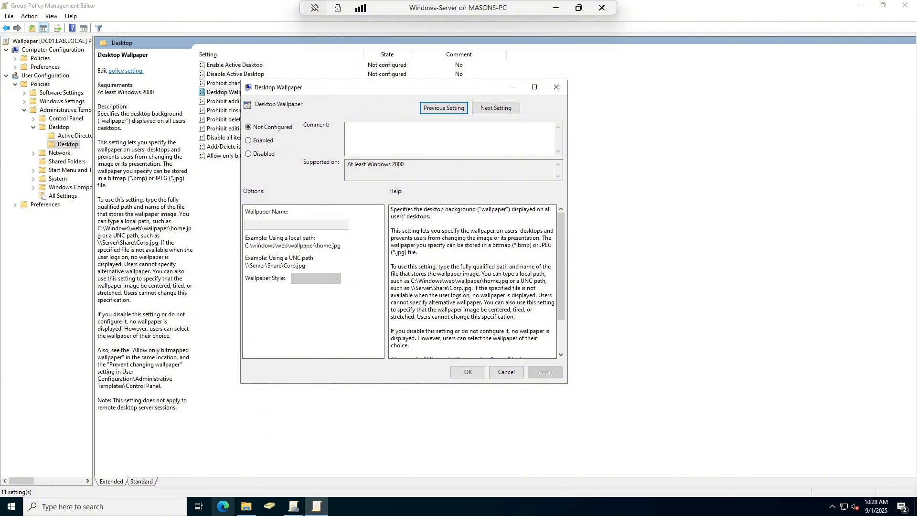
Check the general properties and security permissions of the Wallpaper JPG file in C:\Share\Wallpaper in File Explorer.
{"action": "left_click", "coordinate": [246, 507]}
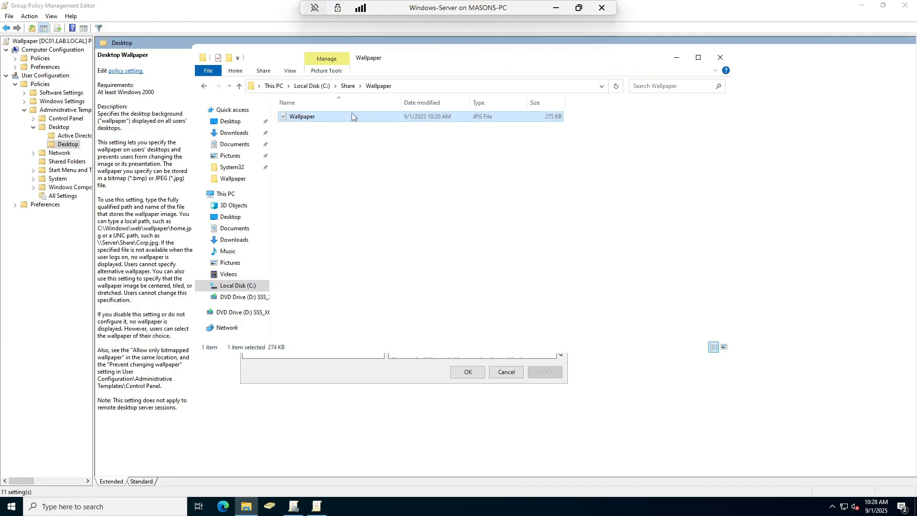
{"action": "right_click", "coordinate": [326, 113]}
{"action": "left_click", "coordinate": [369, 316]}
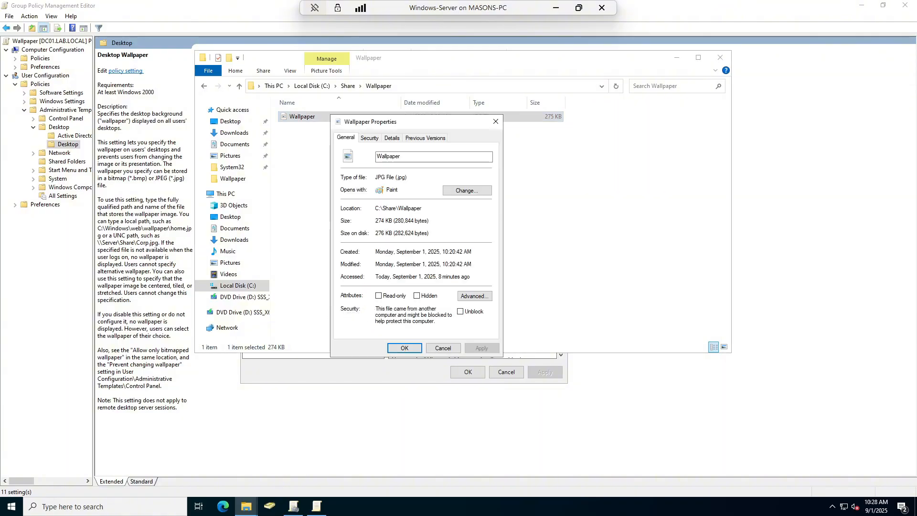
{"action": "left_click", "coordinate": [370, 138]}
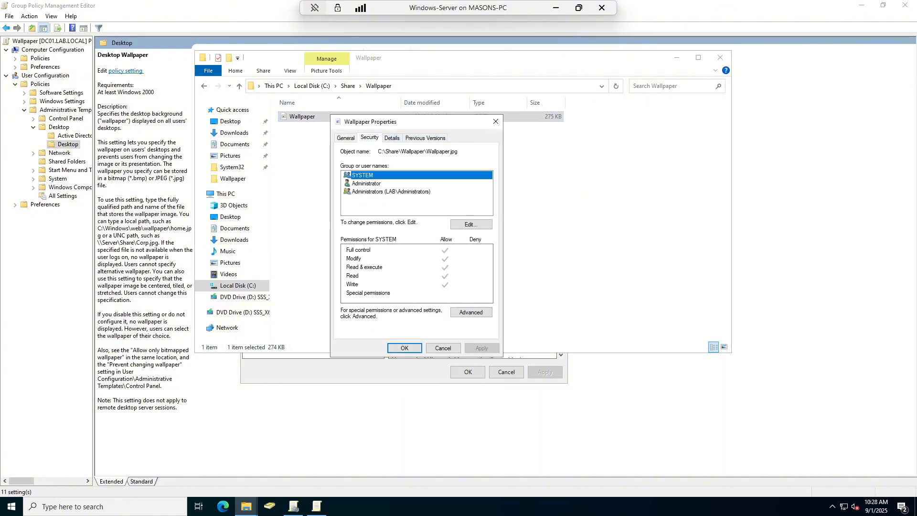
{"action": "left_click", "coordinate": [497, 121]}
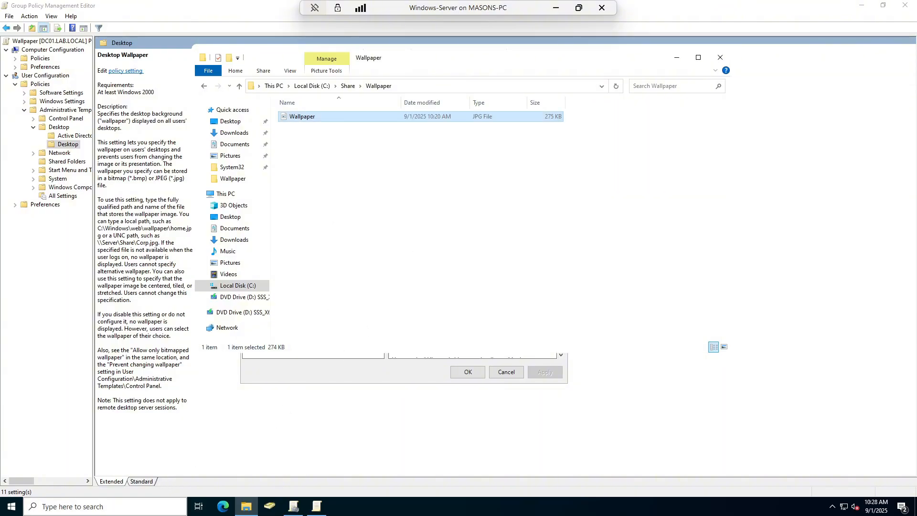
Browse to the server's network path \\DC01\ and open its Wallpaper share.
{"action": "left_click", "coordinate": [71, 507]}
{"action": "type", "text": "\\DC"}
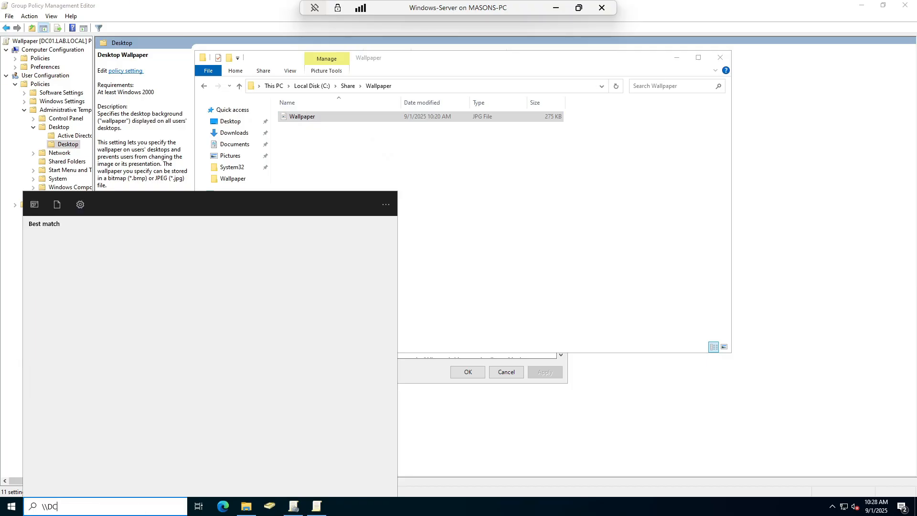
{"action": "type", "text": ")01"}
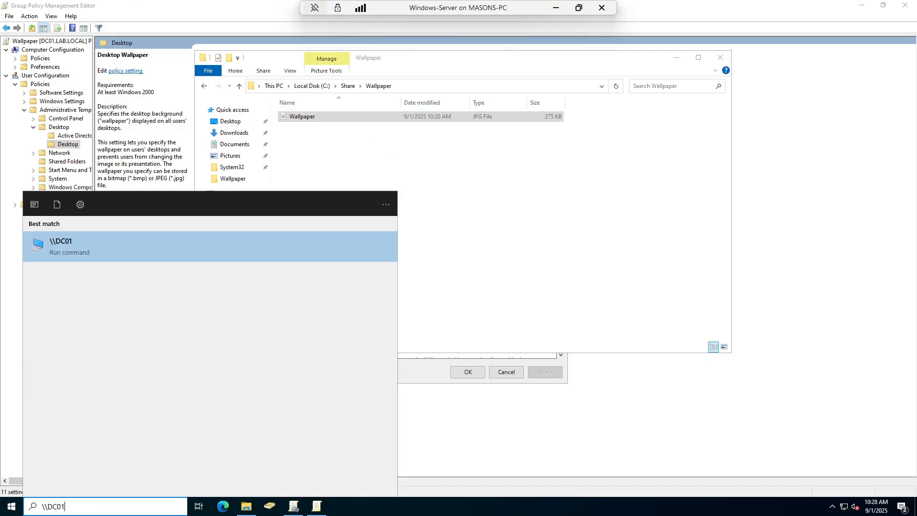
{"action": "type", "text": "\\"}
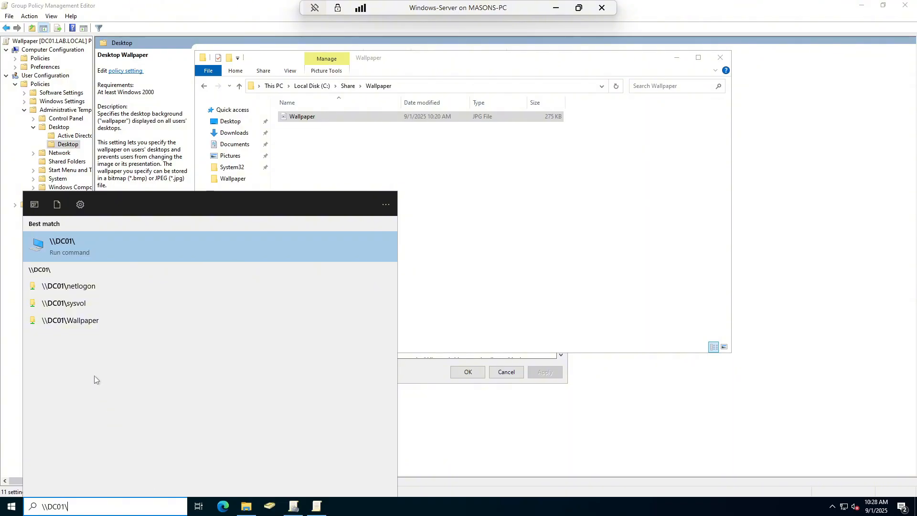
{"action": "type", "text": "Shar"}
{"action": "key", "text": "BackSpace"}
{"action": "key", "text": "BackSpace"}
{"action": "key", "text": "BackSpace"}
{"action": "key", "text": "BackSpace"}
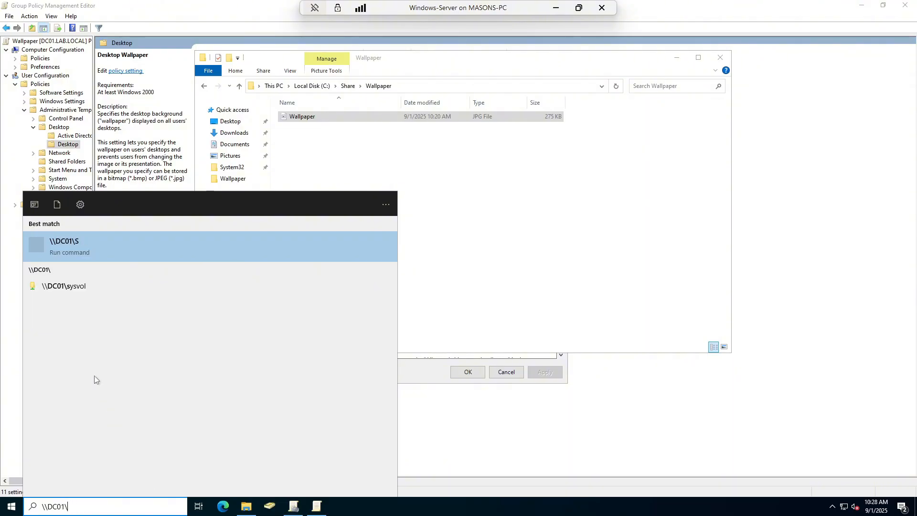
{"action": "key", "text": "Return"}
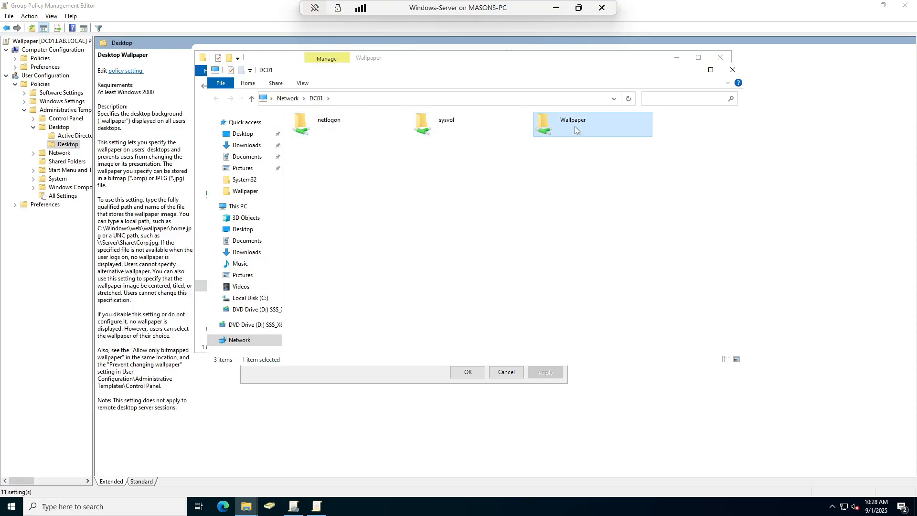
{"action": "double_click", "coordinate": [574, 125]}
Copy the share's network path \\DC01\Wallpaper and minimize both File Explorer windows to return to the Desktop Wallpaper setting.
{"action": "right_click", "coordinate": [361, 130]}
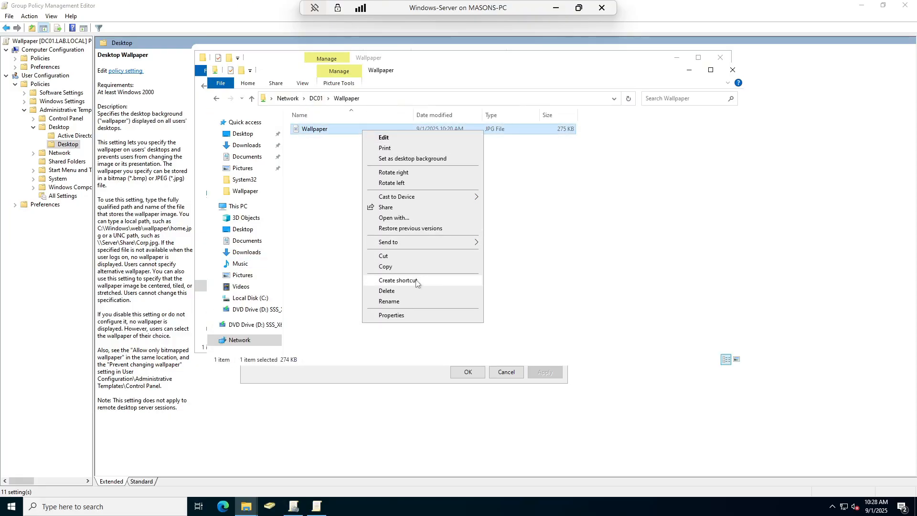
{"action": "left_click", "coordinate": [350, 215]}
{"action": "left_click", "coordinate": [372, 100]}
{"action": "key", "text": "ctrl+c"}
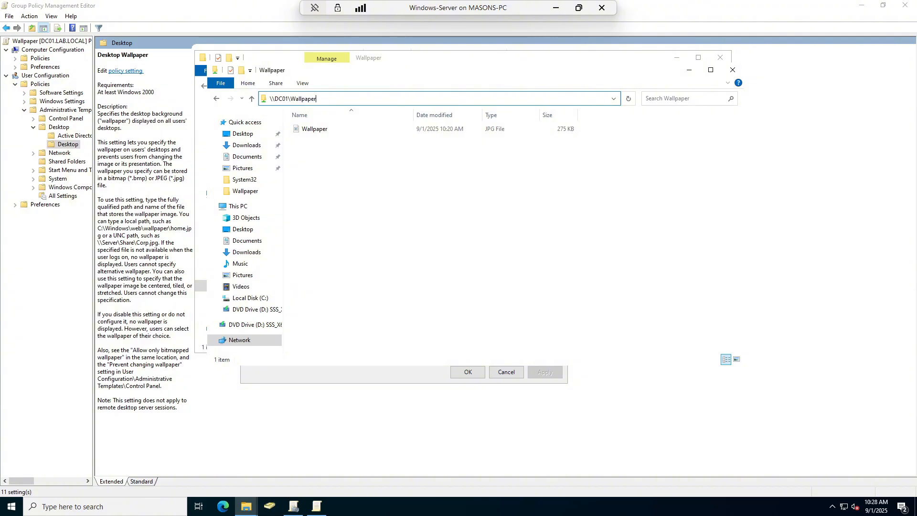
{"action": "left_click", "coordinate": [687, 71]}
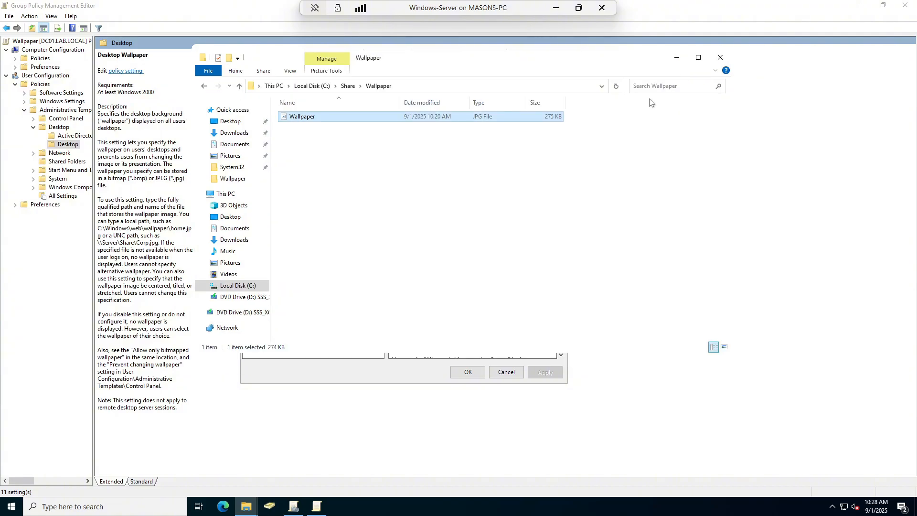
{"action": "left_click", "coordinate": [681, 59]}
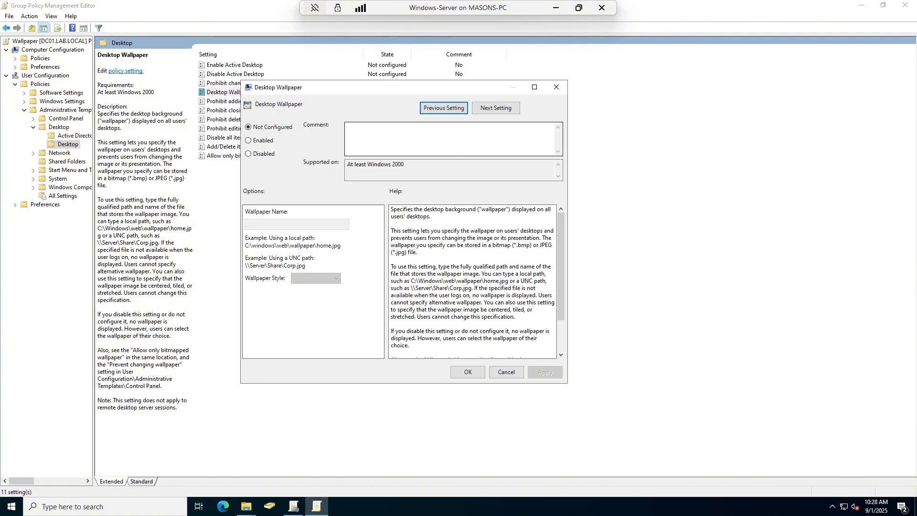
Enable the Desktop Wallpaper setting with \\DC01\Wallpaper as the wallpaper name and apply it.
{"action": "left_click", "coordinate": [248, 140]}
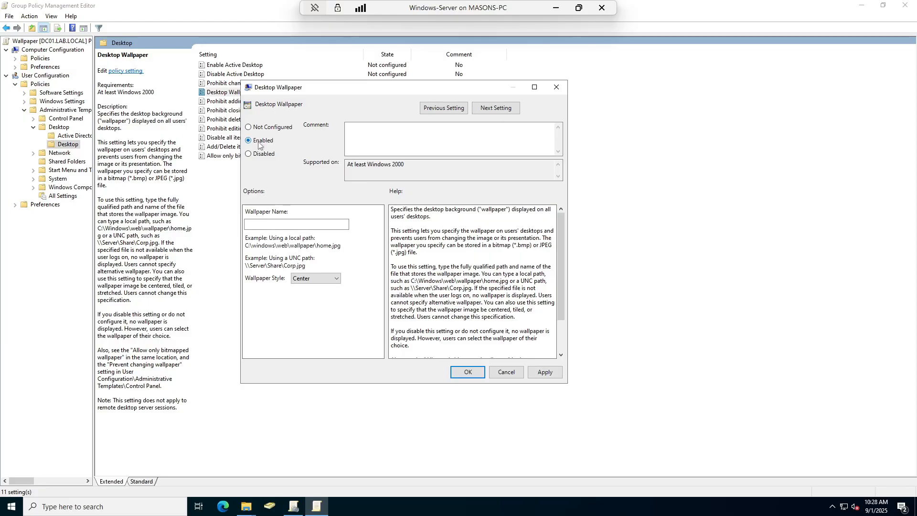
{"action": "left_click", "coordinate": [275, 224]}
{"action": "key", "text": "ctrl+v"}
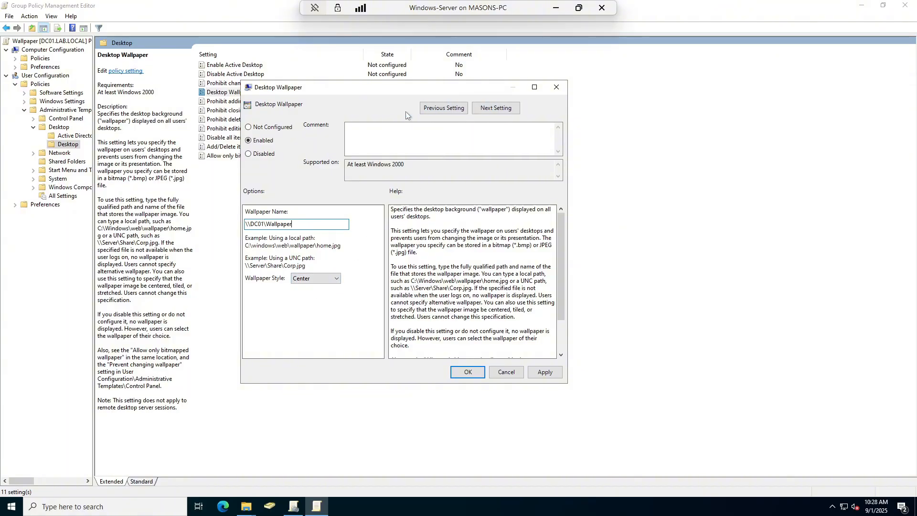
{"action": "left_click", "coordinate": [544, 373]}
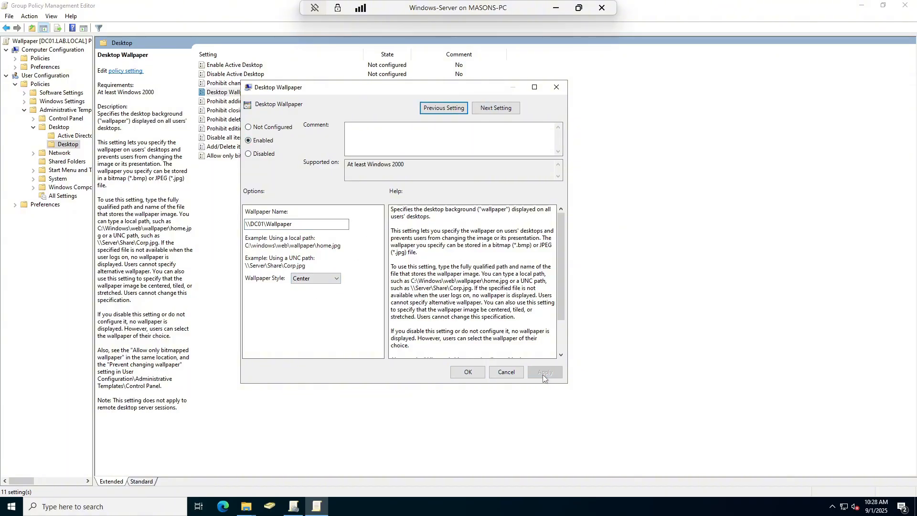
{"action": "left_click", "coordinate": [495, 109]}
{"action": "left_click", "coordinate": [444, 108]}
{"action": "left_click", "coordinate": [468, 372]}
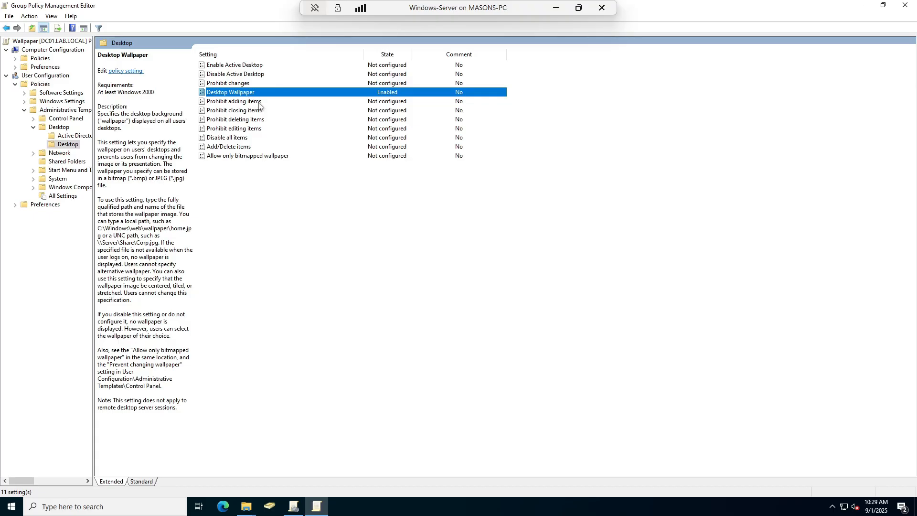
Review the Wallpaper image file in the \\DC01\Wallpaper share and minimize the File Explorer window.
{"action": "left_click", "coordinate": [246, 507]}
{"action": "left_click", "coordinate": [278, 487]}
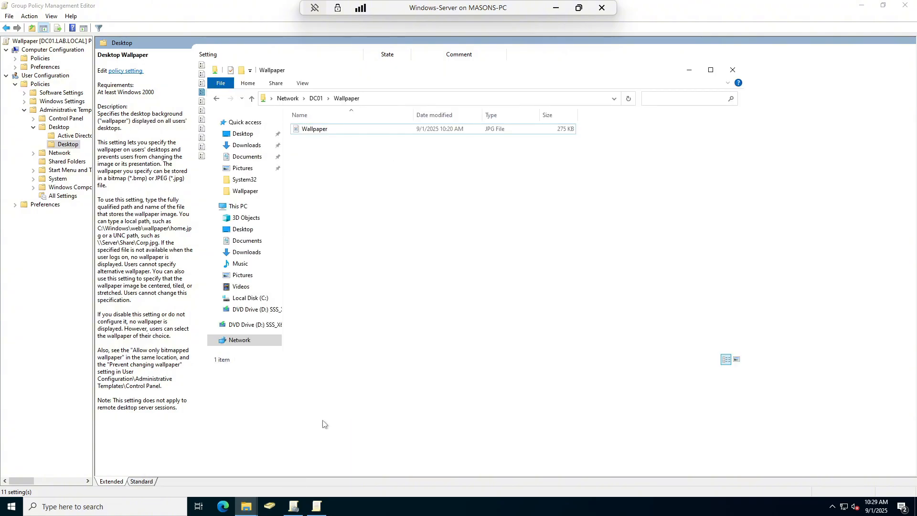
{"action": "left_click", "coordinate": [350, 133]}
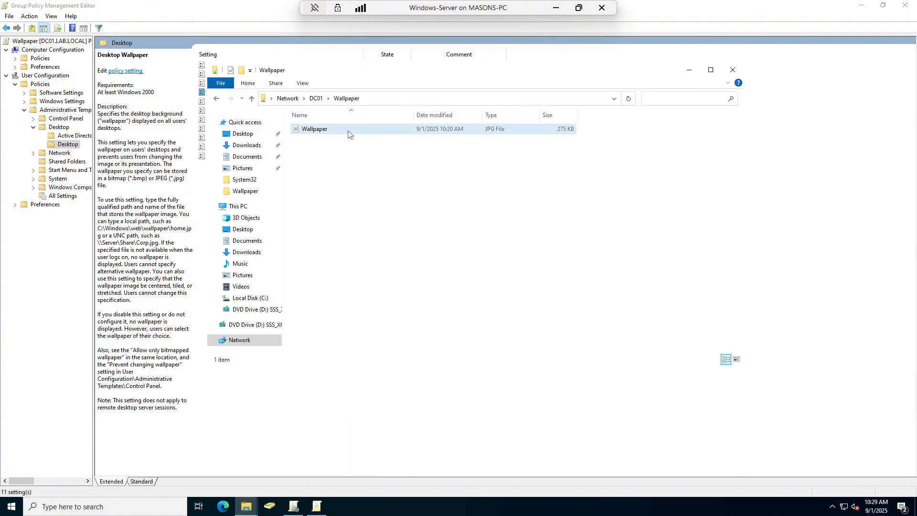
{"action": "left_click", "coordinate": [696, 72]}
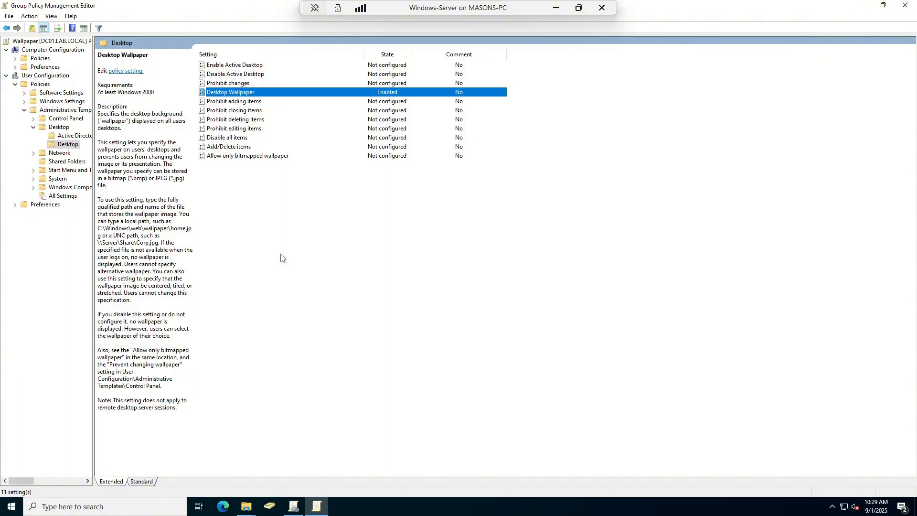
Minimize the policy editor and link the existing Wallpaper GPO to the LAB.local domain.
{"action": "left_click", "coordinate": [862, 6]}
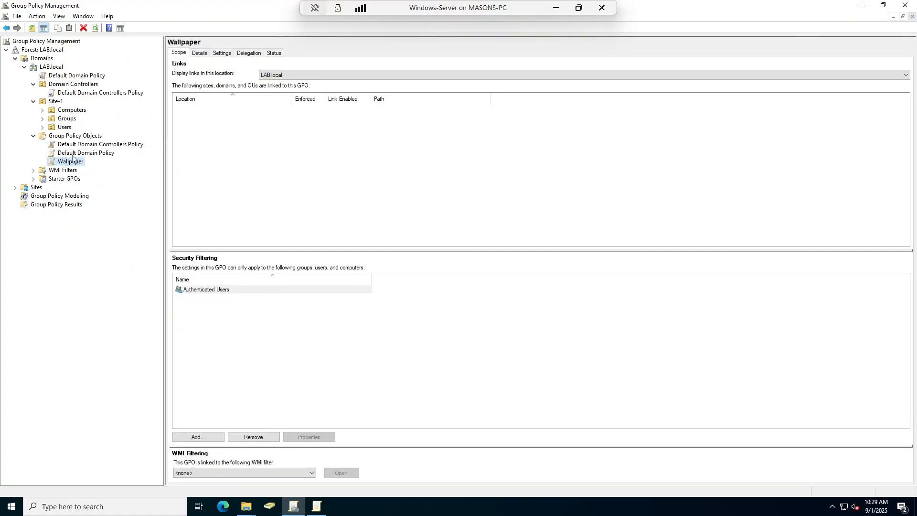
{"action": "left_click", "coordinate": [47, 102]}
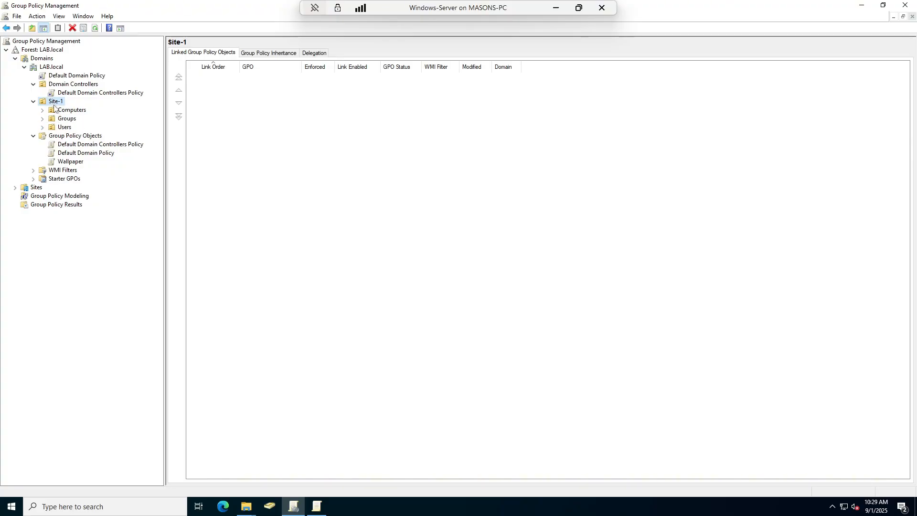
{"action": "left_click", "coordinate": [43, 67]}
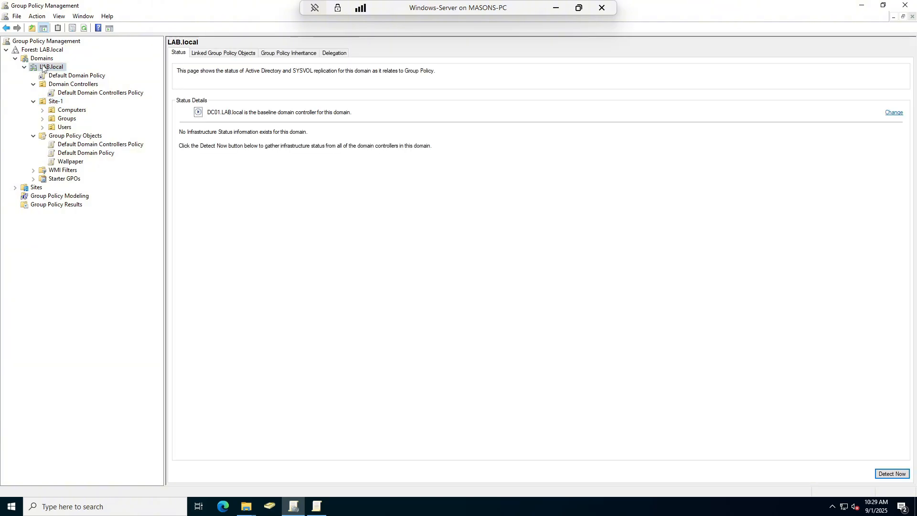
{"action": "right_click", "coordinate": [42, 67]}
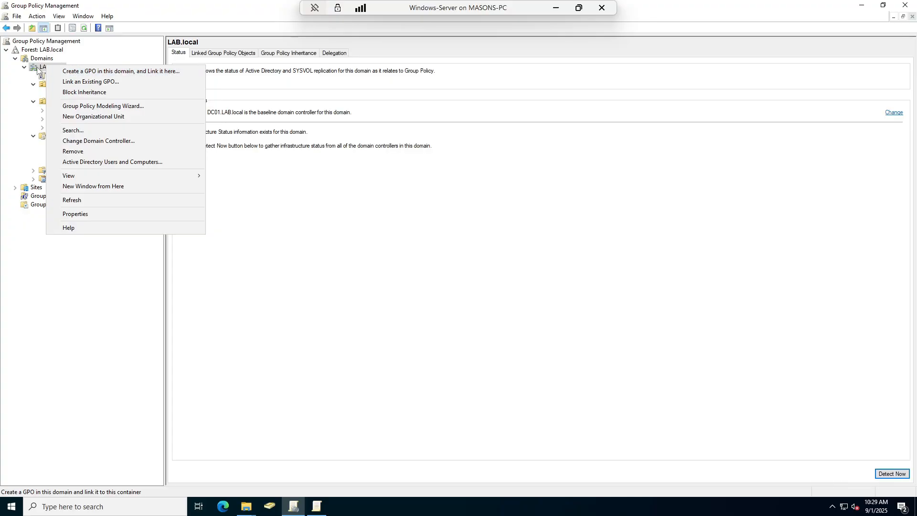
{"action": "right_click", "coordinate": [36, 68]}
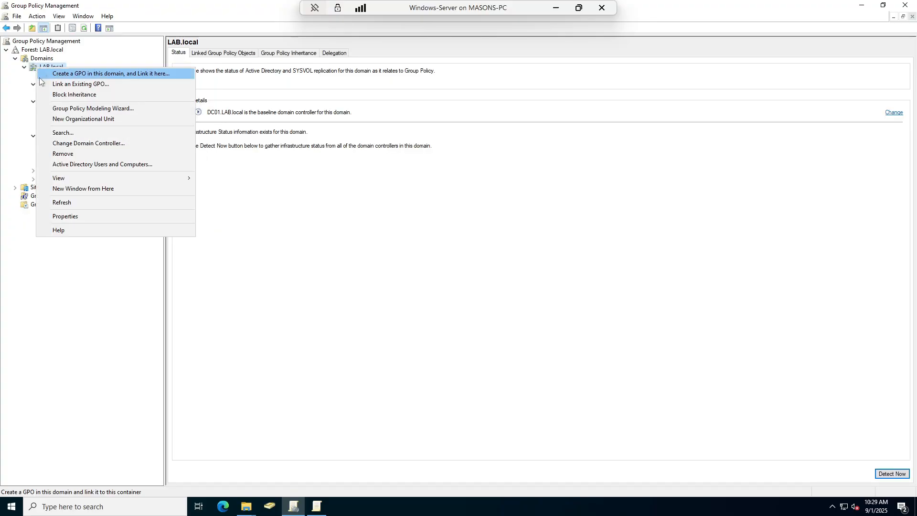
{"action": "left_click", "coordinate": [50, 85]}
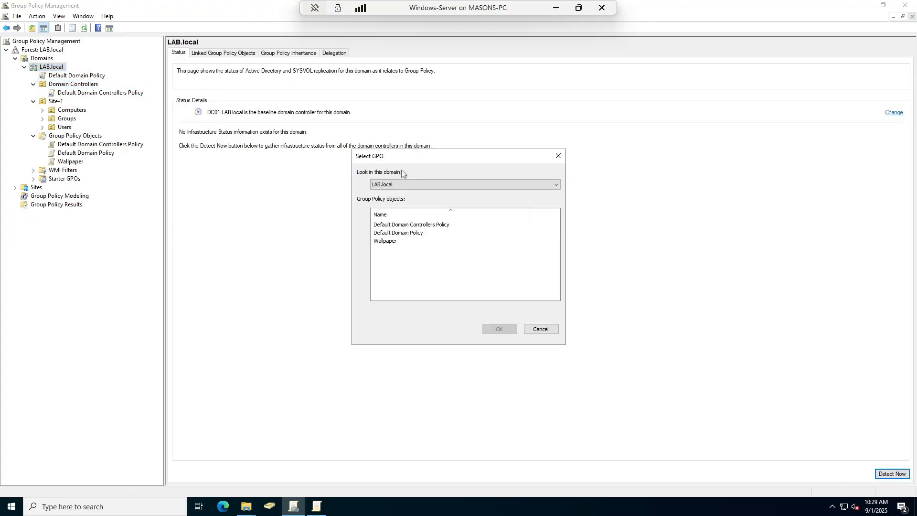
{"action": "left_click", "coordinate": [414, 244]}
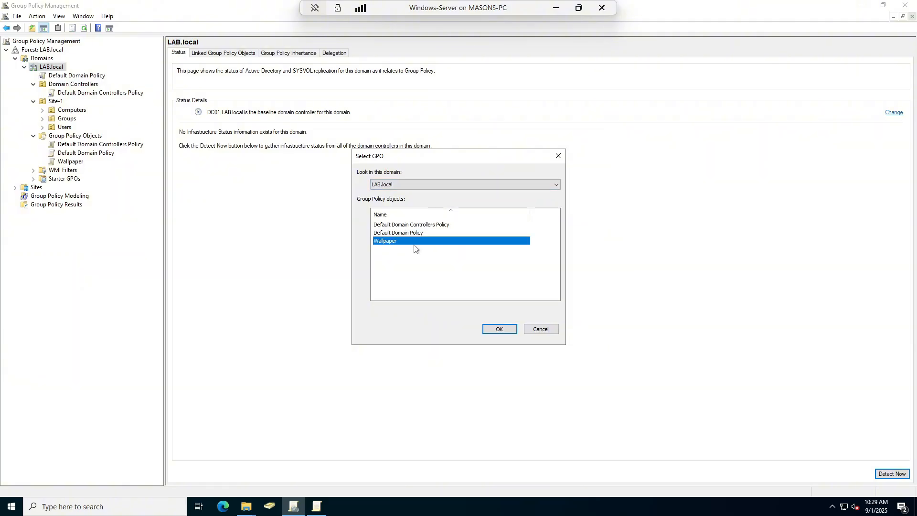
{"action": "left_click", "coordinate": [498, 329]}
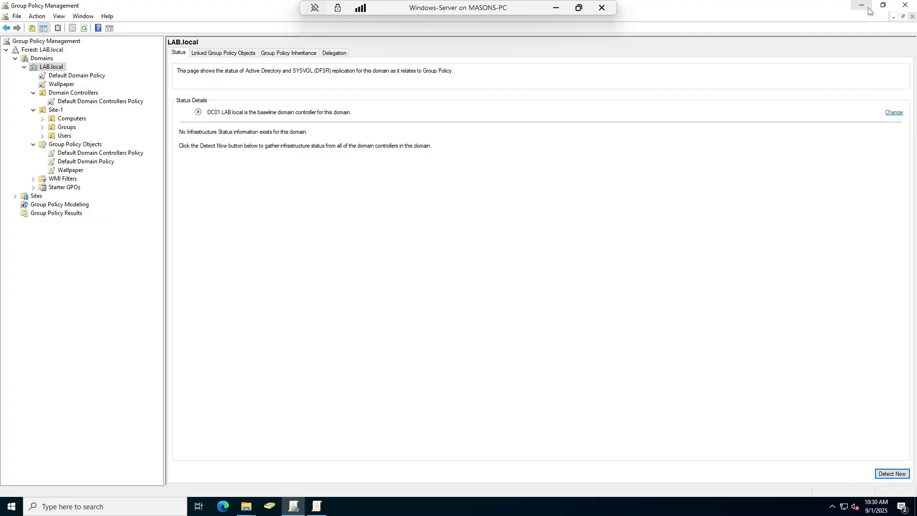
Switch to the Windows-10 virtual machine and force a Group Policy update with gpupdate /force in Command Prompt.
{"action": "left_click", "coordinate": [556, 8]}
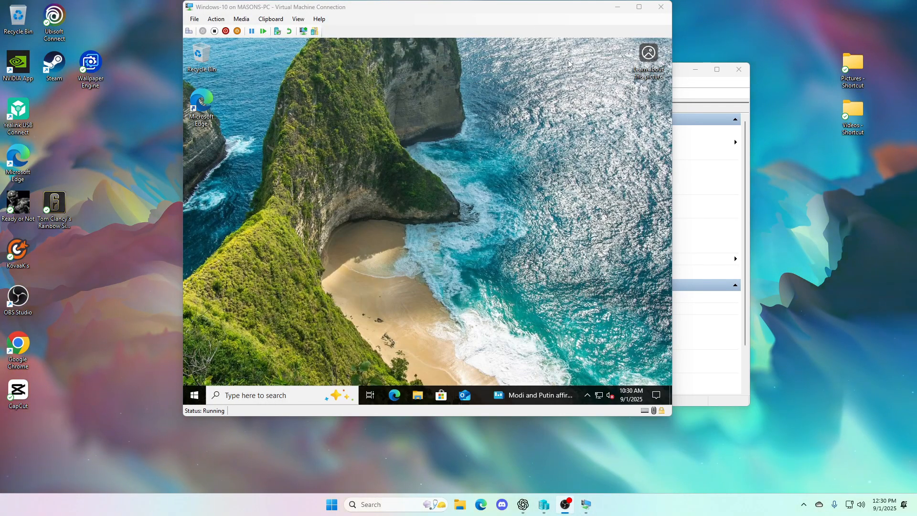
{"action": "left_click", "coordinate": [639, 7]}
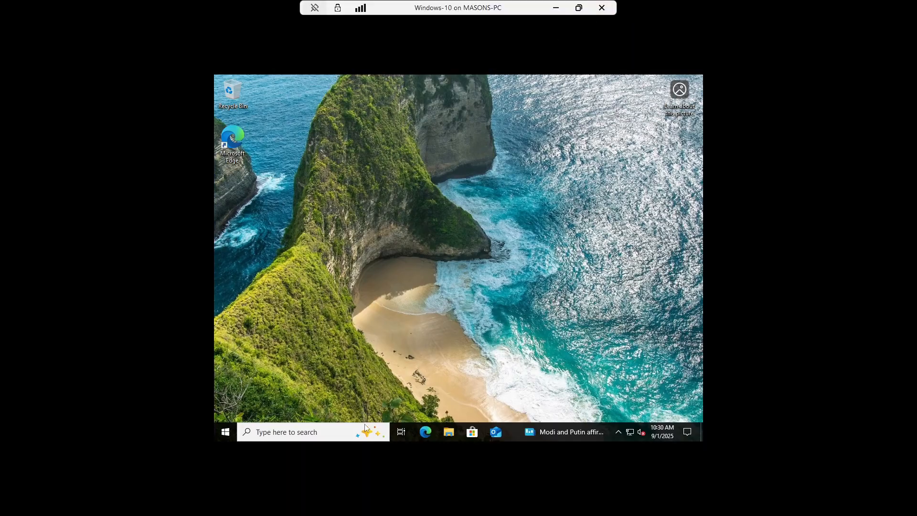
{"action": "left_click", "coordinate": [322, 435]}
{"action": "type", "text": "cmd"}
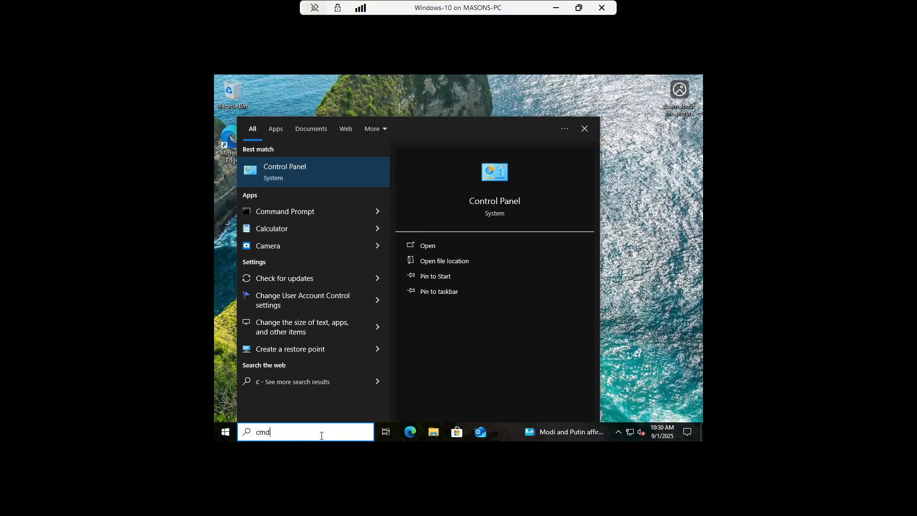
{"action": "key", "text": "Return"}
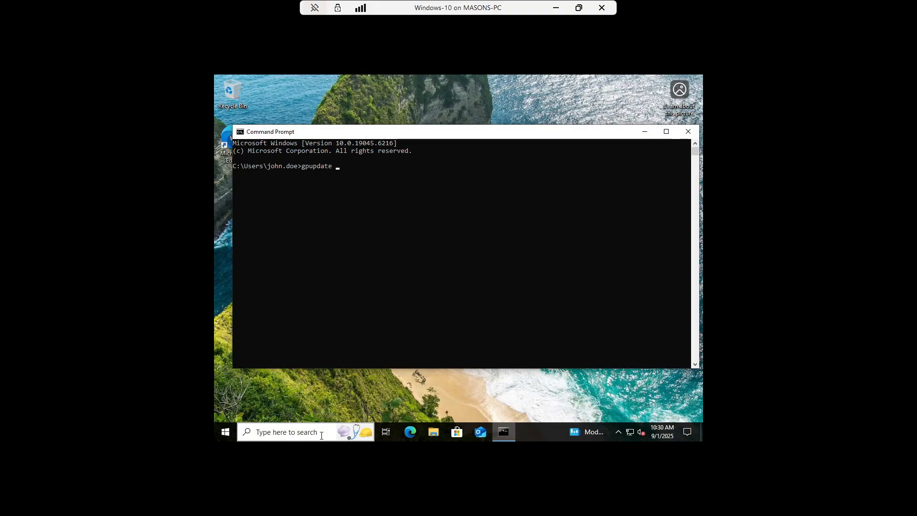
{"action": "key", "text": "Return"}
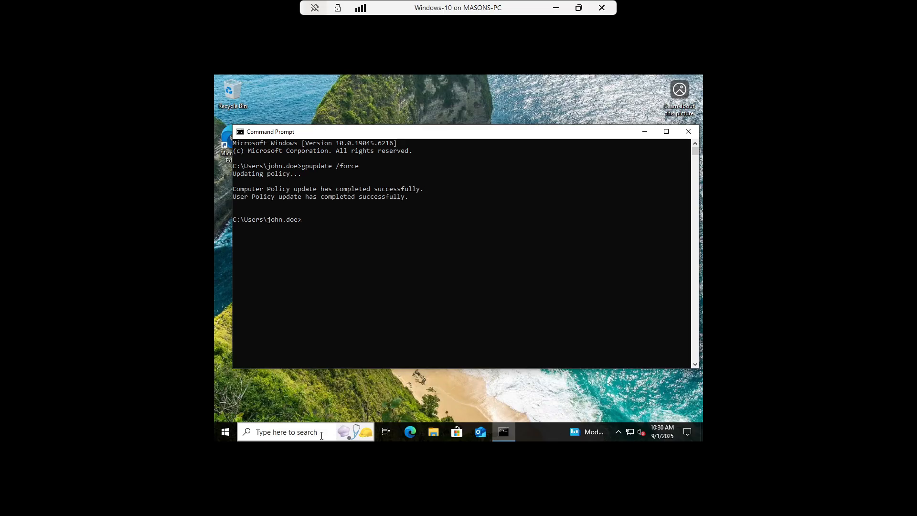
Sign out of the Windows-10 virtual machine and sign back in to the same account by entering the account password.
{"action": "left_click", "coordinate": [222, 434]}
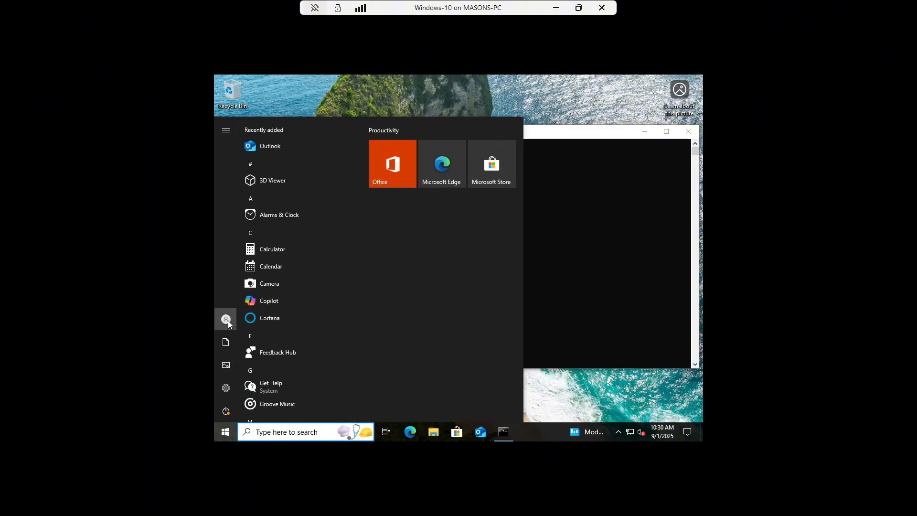
{"action": "left_click", "coordinate": [226, 319]}
{"action": "left_click", "coordinate": [258, 279]}
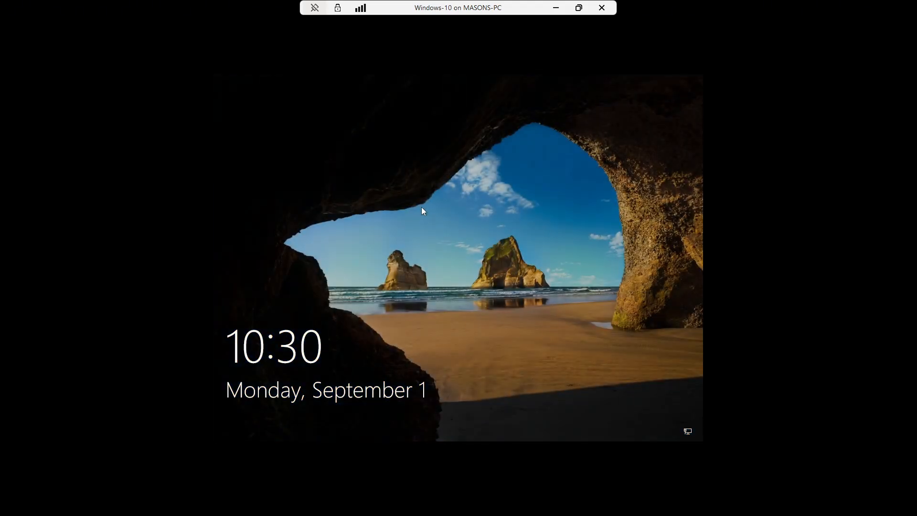
{"action": "left_click", "coordinate": [422, 213]}
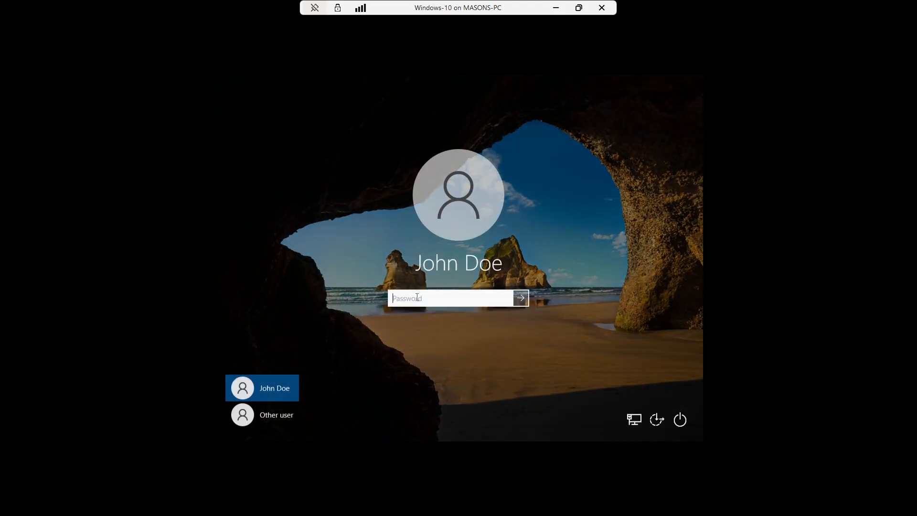
{"action": "type", "text": "•••••••••"}
{"action": "key", "text": "Return"}
{"action": "type", "text": "•••••••••••"}
{"action": "key", "text": "Return"}
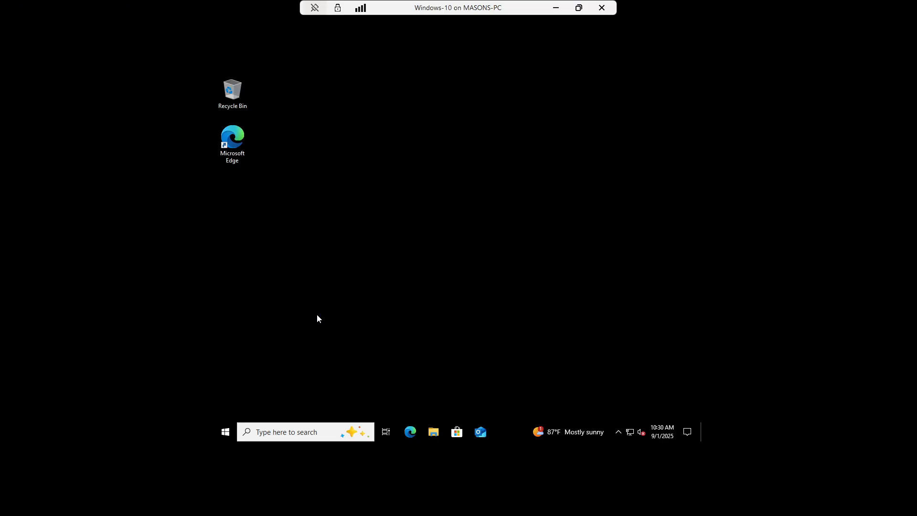
Run gpresult -r in Command Prompt, review the user's applied Group Policy Objects, and minimize the window.
{"action": "left_click", "coordinate": [315, 433]}
{"action": "type", "text": "cmd"}
{"action": "key", "text": "Return"}
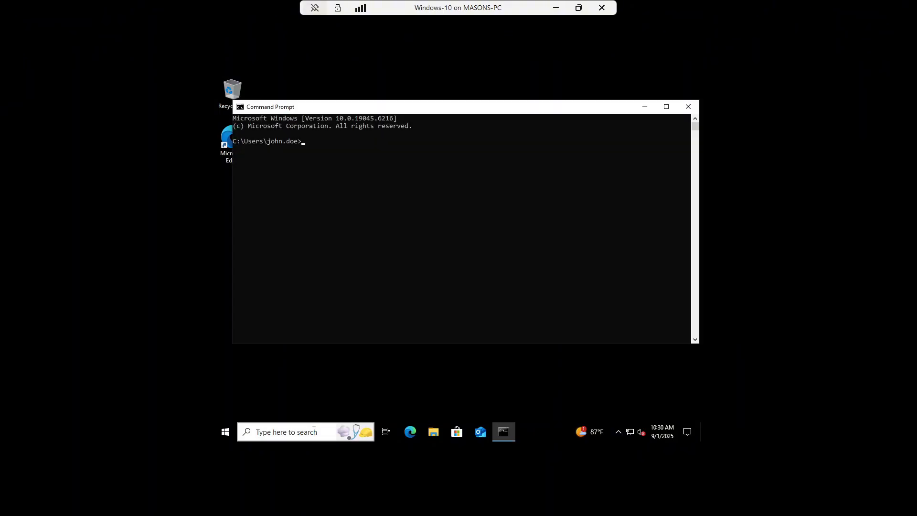
{"action": "type", "text": "gpresult -r"}
{"action": "key", "text": "Return"}
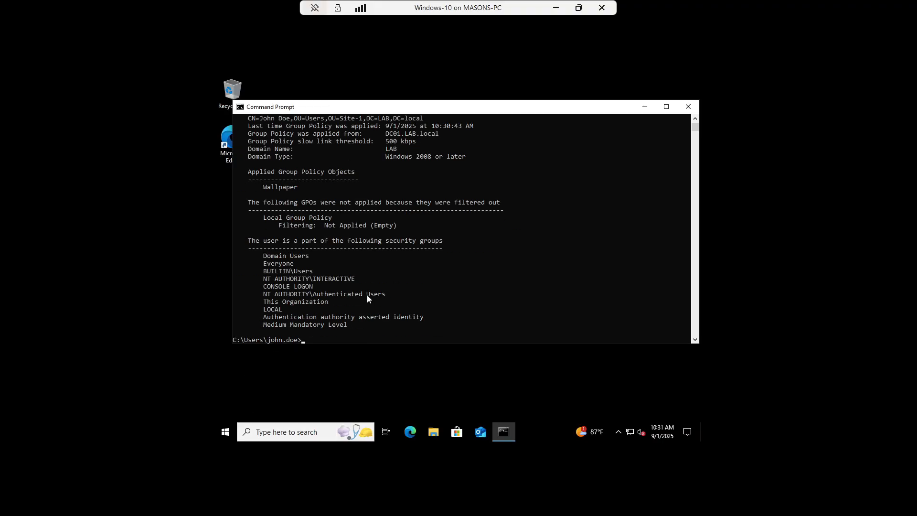
{"action": "scroll", "coordinate": [482, 328], "scroll_direction": "up", "scroll_amount": 3}
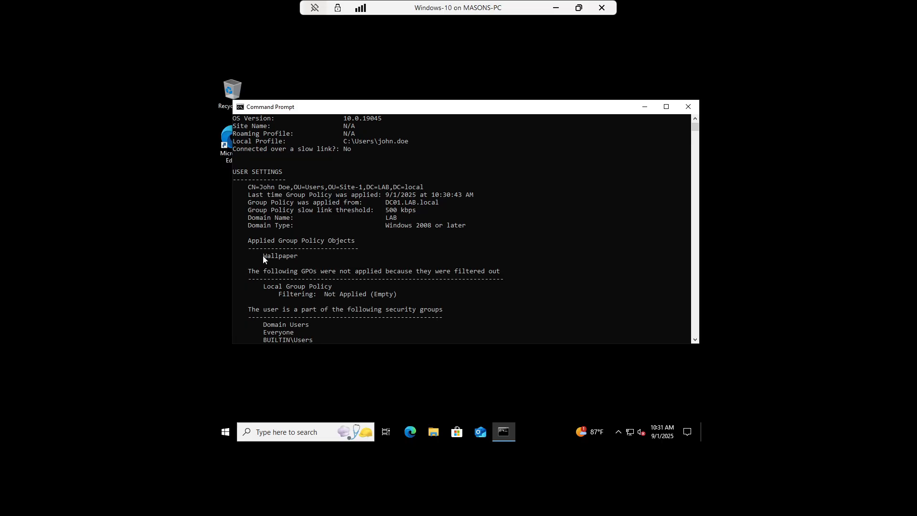
{"action": "left_click", "coordinate": [297, 257]}
{"action": "scroll", "coordinate": [298, 229], "scroll_direction": "up", "scroll_amount": 5}
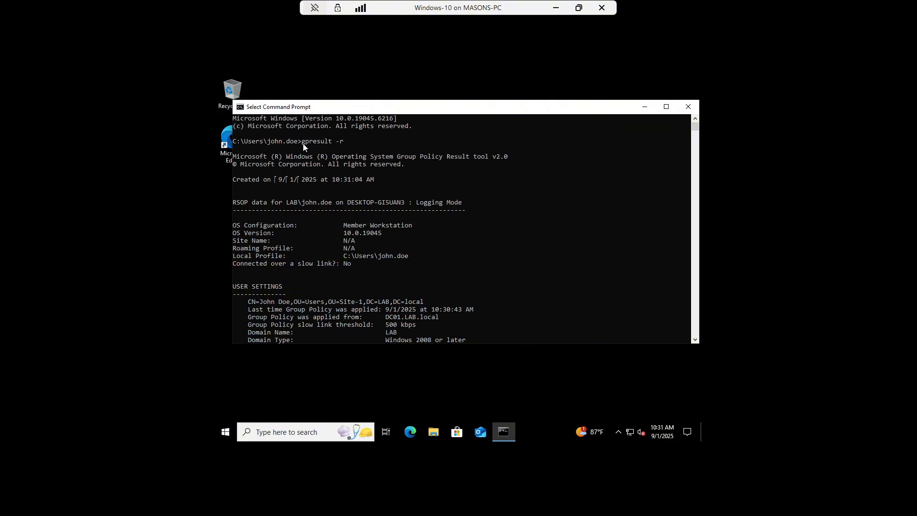
{"action": "scroll", "coordinate": [283, 295], "scroll_direction": "down", "scroll_amount": 2}
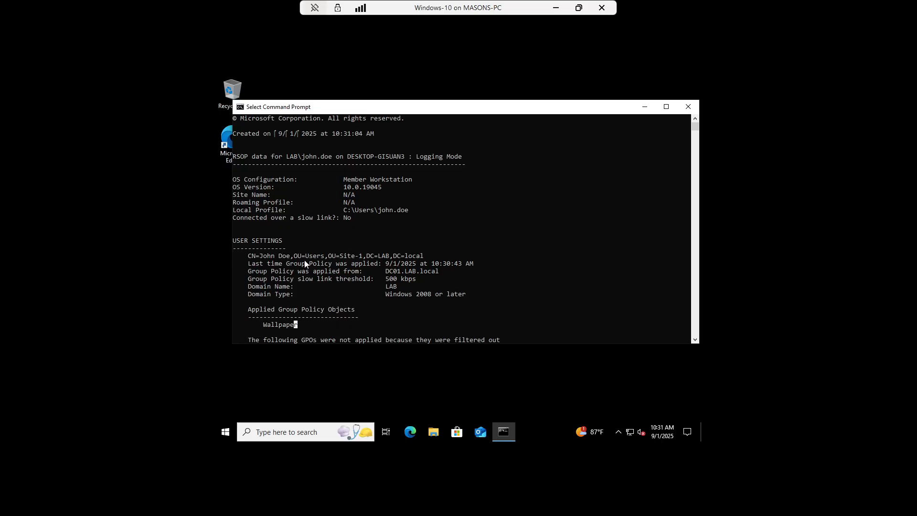
{"action": "scroll", "coordinate": [305, 264], "scroll_direction": "down", "scroll_amount": 3}
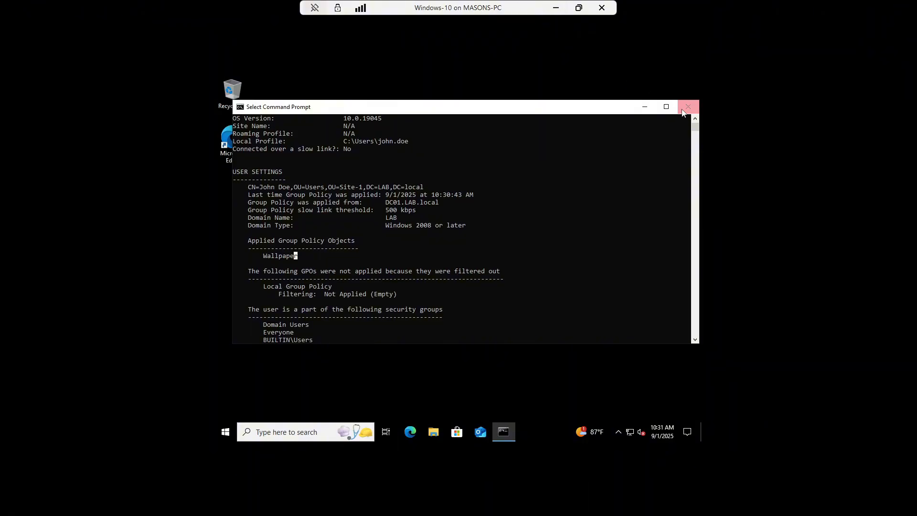
{"action": "left_click", "coordinate": [645, 106]}
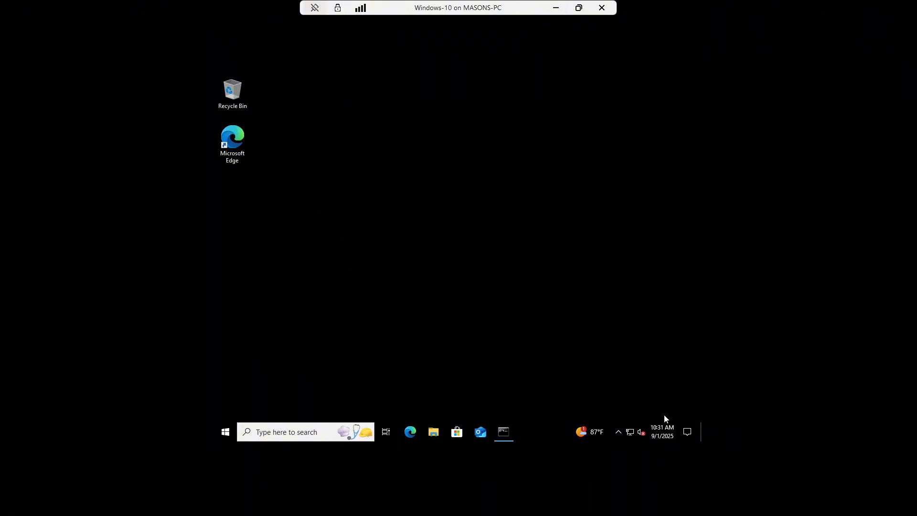
{"action": "left_click", "coordinate": [226, 432]}
{"action": "left_click", "coordinate": [226, 410]}
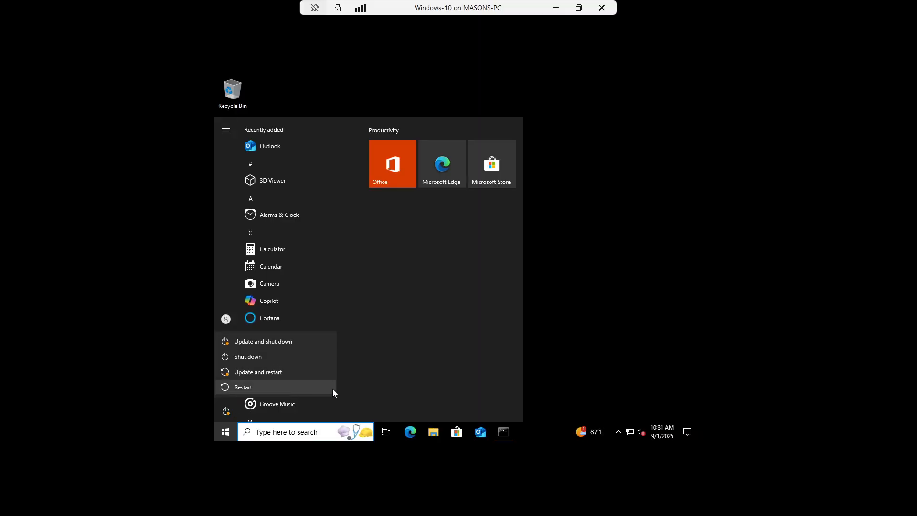
Minimize the Windows-10 session, move the Hyper-V Manager window aside, and switch back to the Windows-Server virtual machine.
{"action": "left_click", "coordinate": [556, 8]}
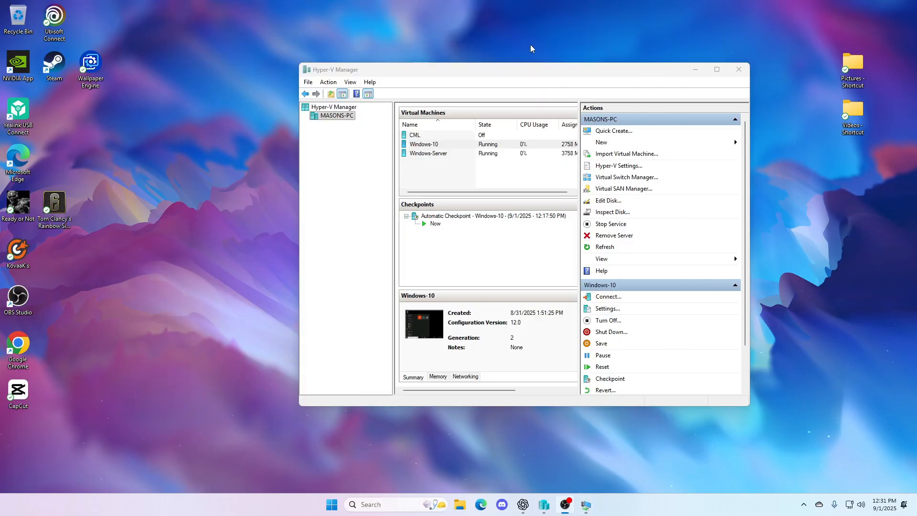
{"action": "left_click_drag", "start_coordinate": [439, 71], "coordinate": [381, 41]}
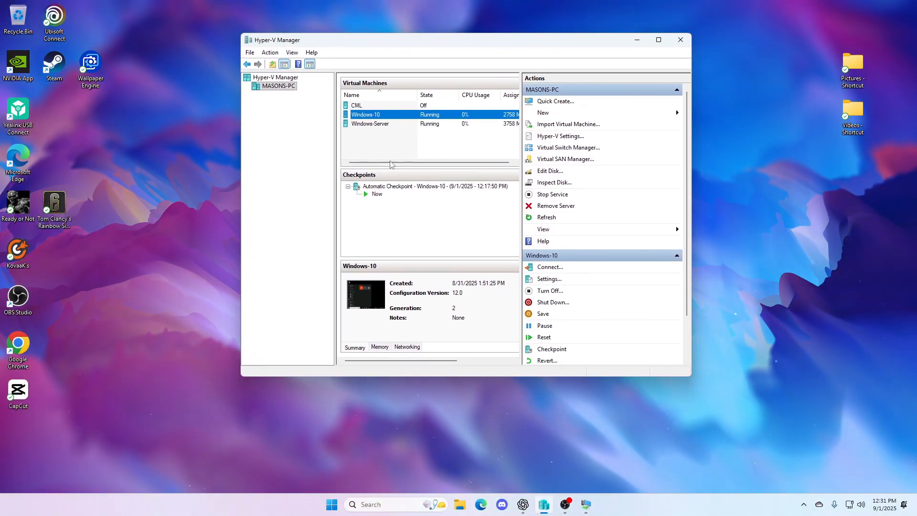
{"action": "mouse_move", "coordinate": [587, 504]}
{"action": "left_click", "coordinate": [580, 461]}
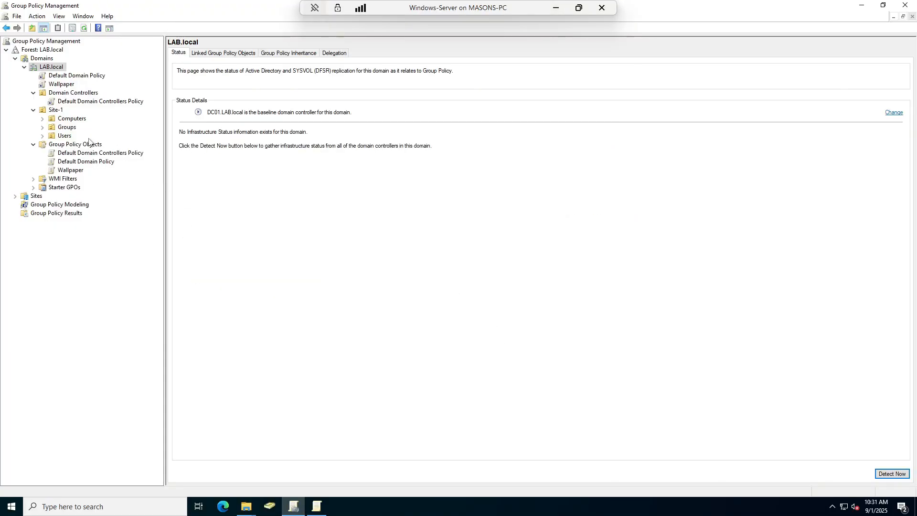
Open the Wallpaper GPO linked under LAB.local for editing.
{"action": "left_click", "coordinate": [61, 85]}
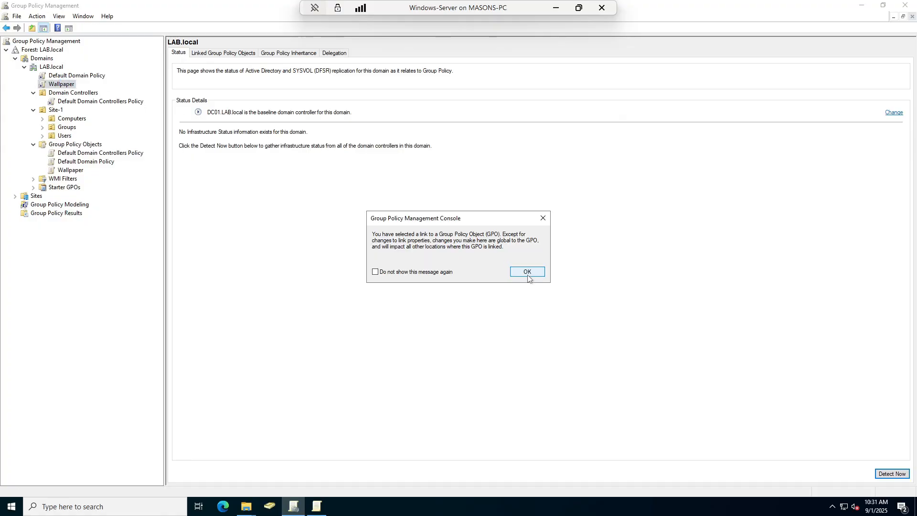
{"action": "left_click", "coordinate": [527, 272]}
{"action": "right_click", "coordinate": [68, 85]}
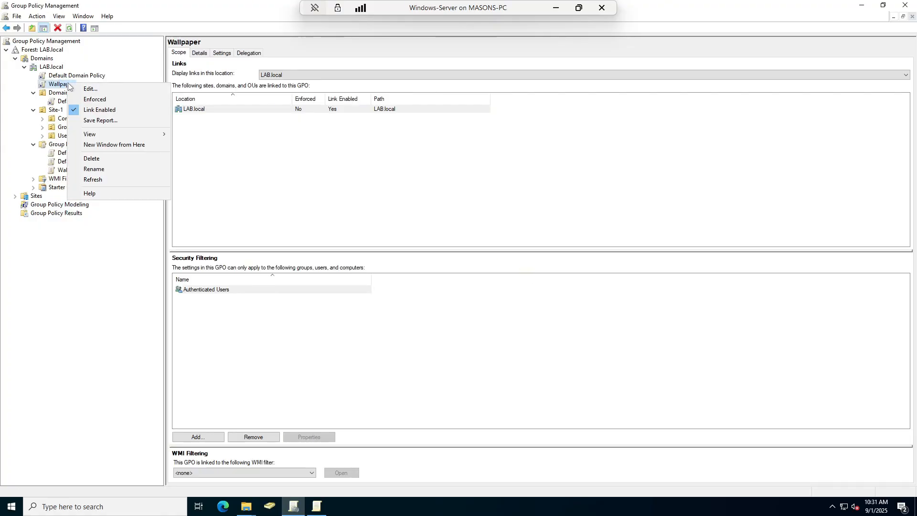
{"action": "left_click", "coordinate": [91, 91]}
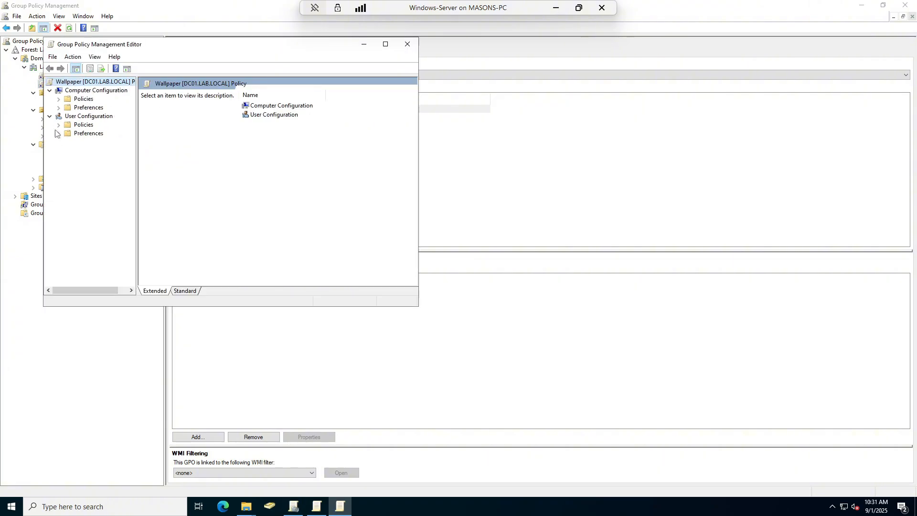
Open the Desktop Wallpaper setting under User Configuration > Policies > Administrative Templates > Desktop > Desktop to edit its wallpaper name.
{"action": "left_click", "coordinate": [58, 125]}
{"action": "left_click", "coordinate": [67, 150]}
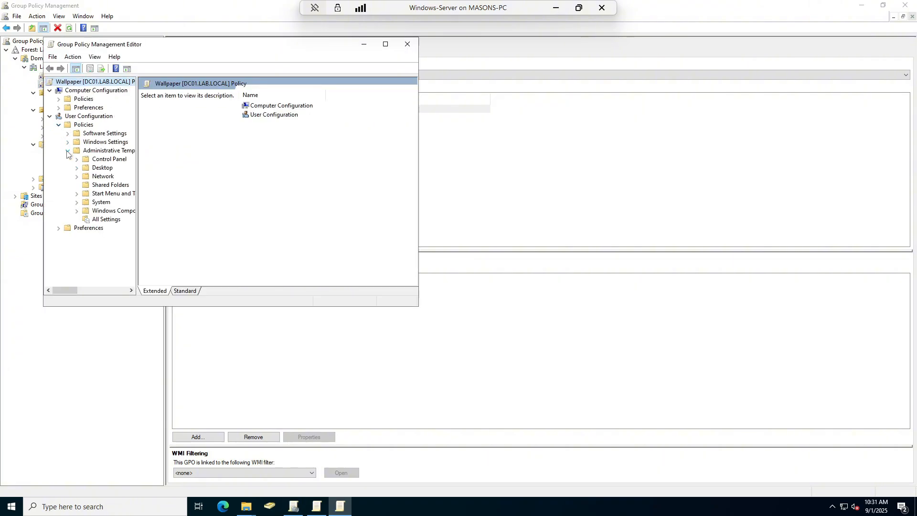
{"action": "left_click", "coordinate": [77, 168]}
{"action": "left_click", "coordinate": [107, 186]}
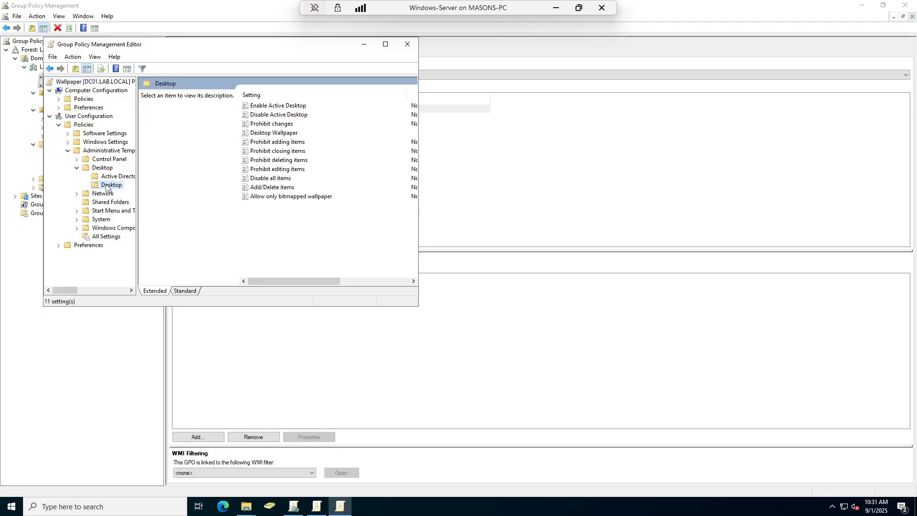
{"action": "double_click", "coordinate": [282, 133]}
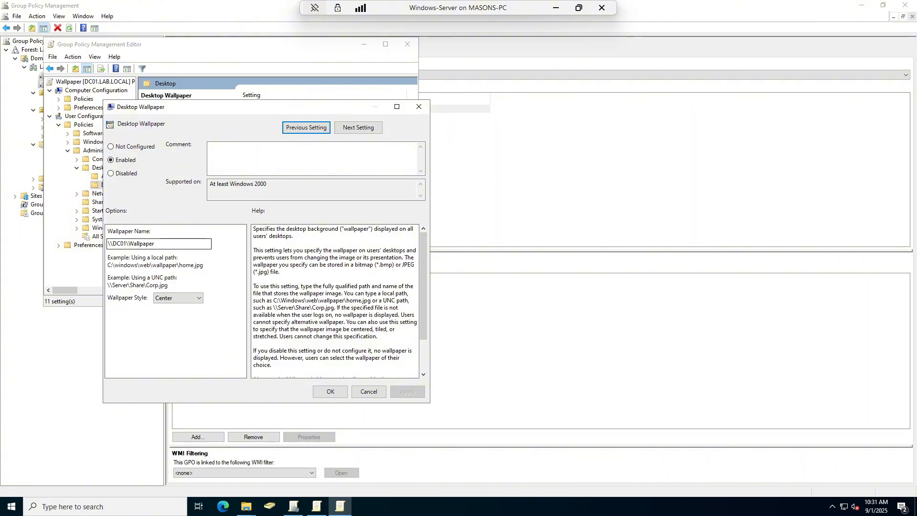
{"action": "left_click", "coordinate": [177, 244]}
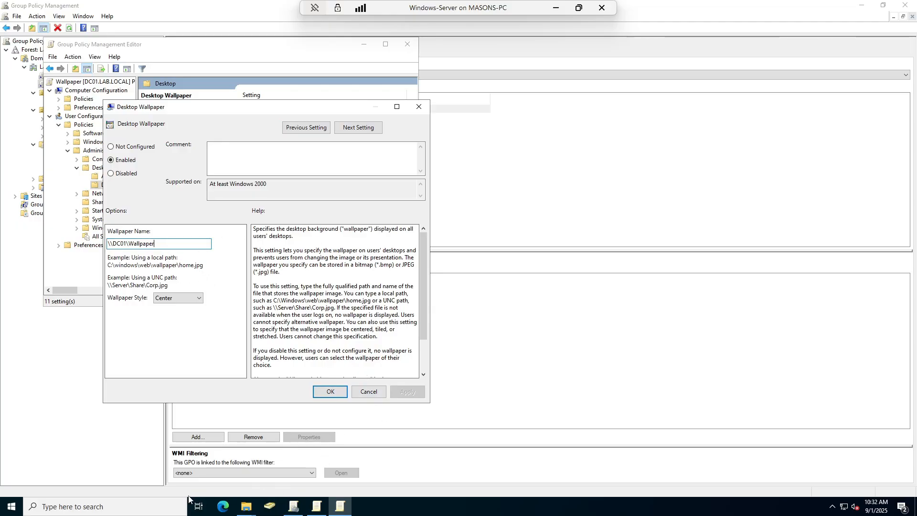
Check the Wallpaper image in the DC01 Wallpaper share in File Explorer and copy the folder's network path.
{"action": "left_click", "coordinate": [246, 507]}
{"action": "left_click", "coordinate": [281, 475]}
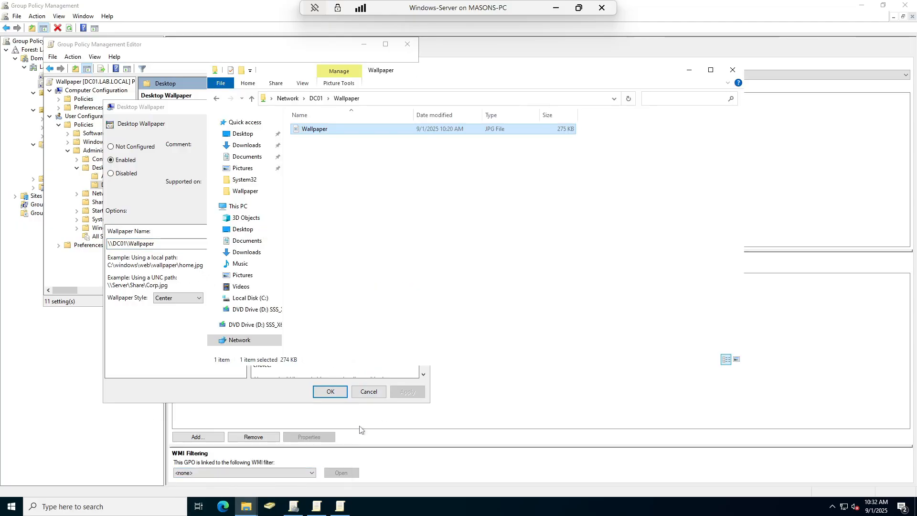
{"action": "right_click", "coordinate": [359, 131]}
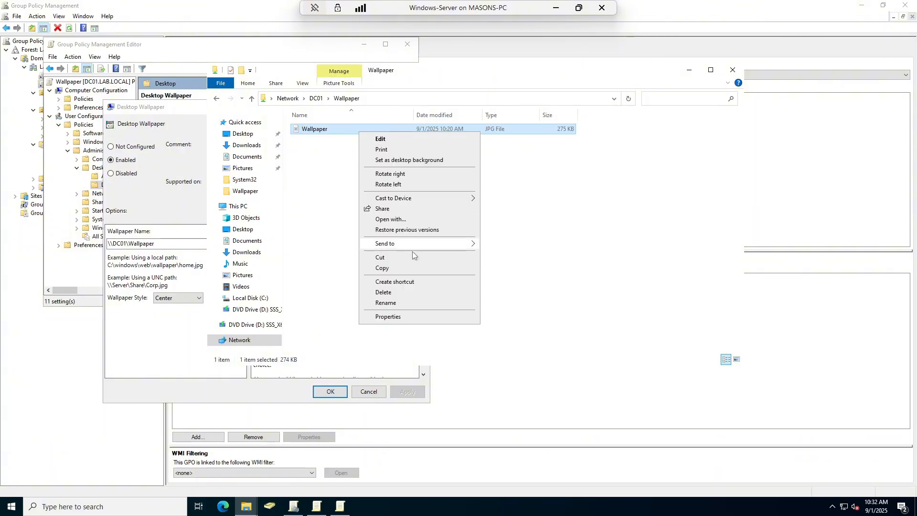
{"action": "left_click", "coordinate": [321, 264]}
{"action": "left_click", "coordinate": [373, 98]}
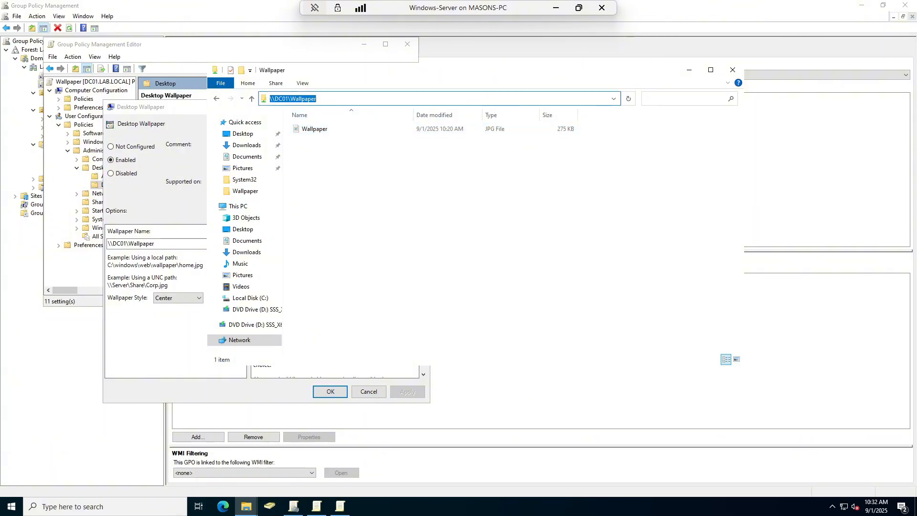
{"action": "left_click", "coordinate": [372, 98]}
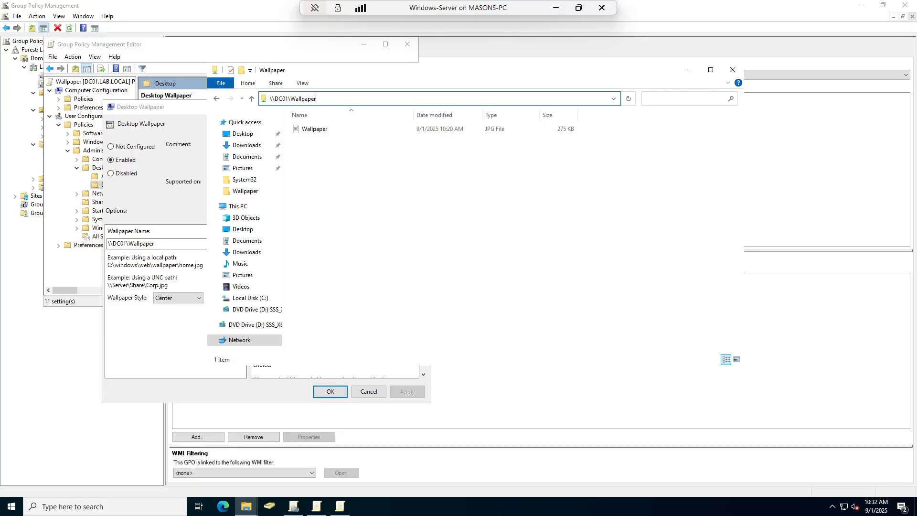
{"action": "left_click", "coordinate": [217, 98]}
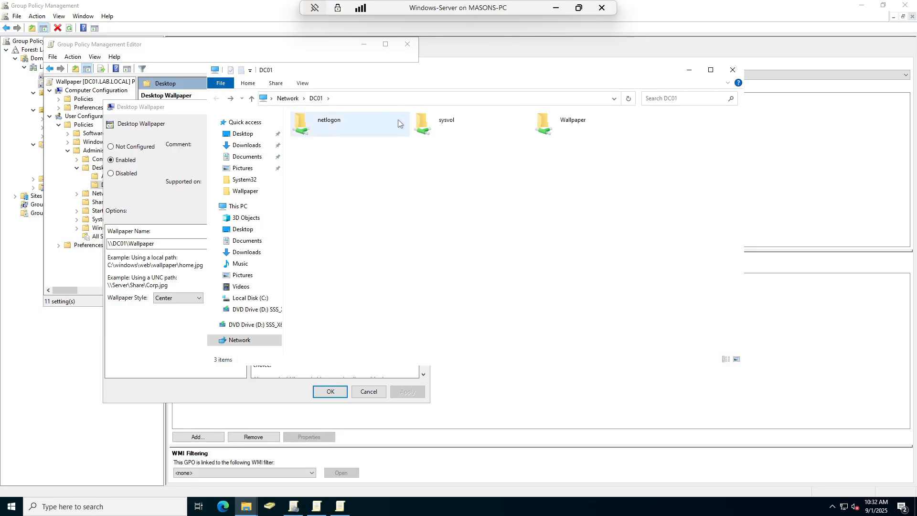
{"action": "double_click", "coordinate": [566, 134]}
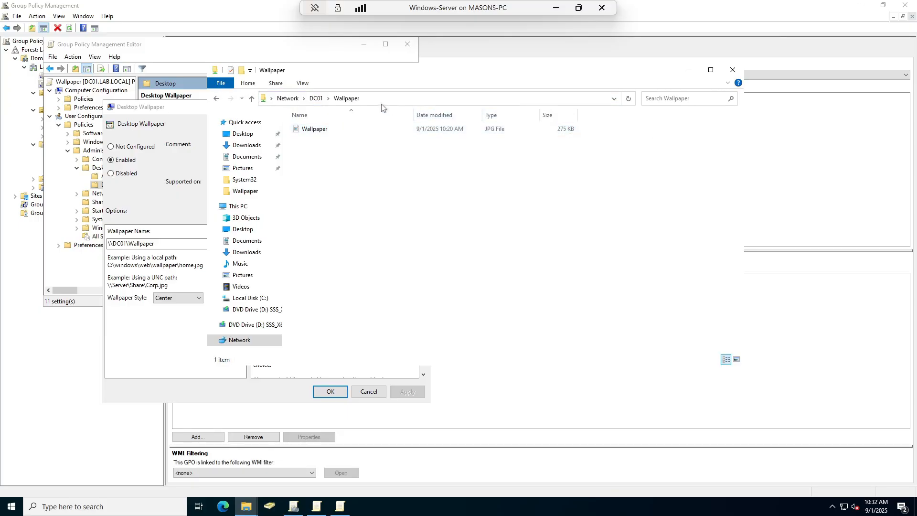
{"action": "left_click", "coordinate": [346, 129]}
{"action": "left_click", "coordinate": [370, 99]}
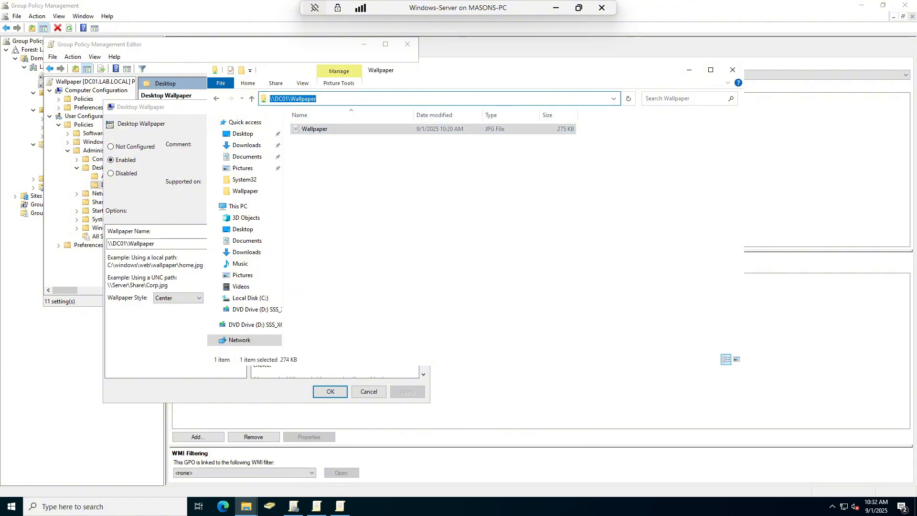
{"action": "key", "text": "ctrl+c"}
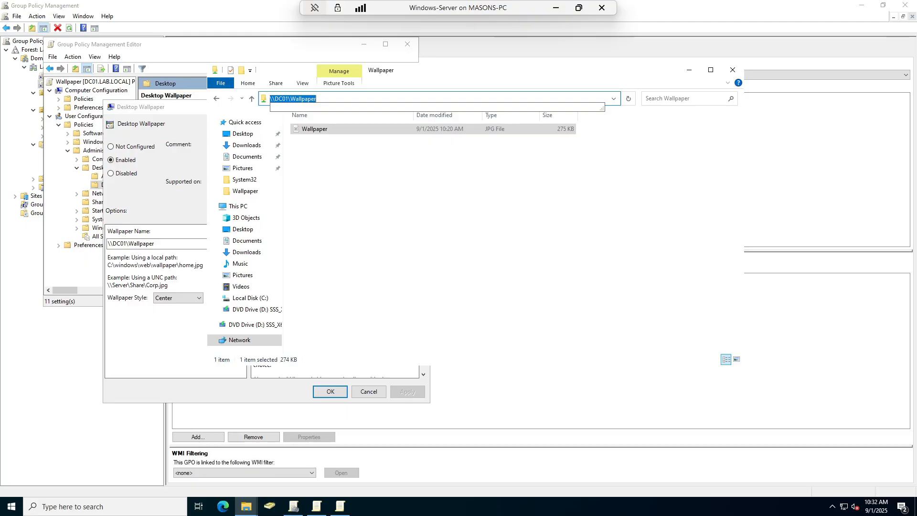
Set the wallpaper name to \\DC01\Wallpaper\Wallpaper.jpg, then apply and close the Desktop Wallpaper setting.
{"action": "left_click", "coordinate": [175, 244]}
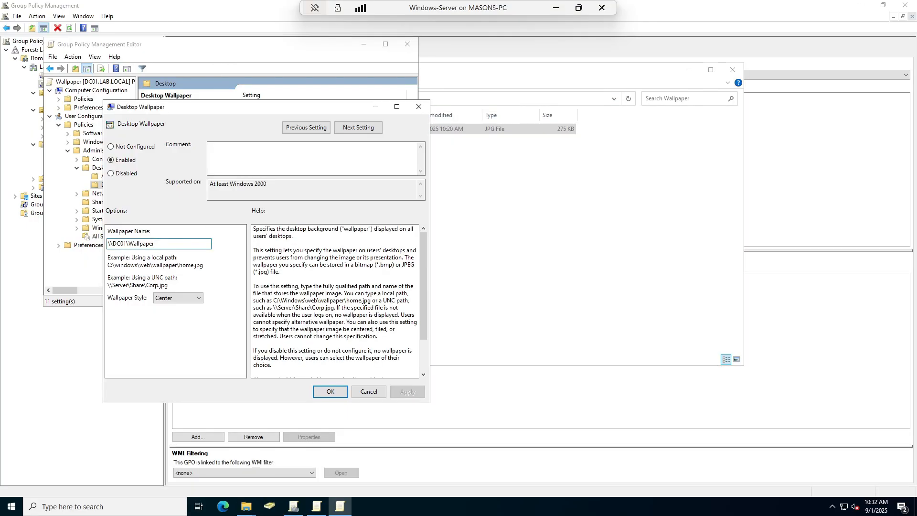
{"action": "type", "text": "\\Wallpap"}
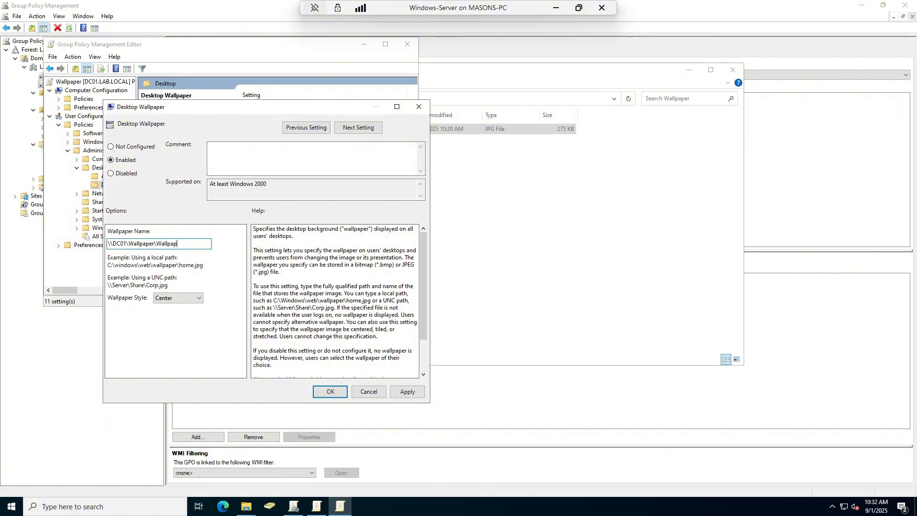
{"action": "type", "text": "er.jpg"}
{"action": "left_click", "coordinate": [397, 390]}
{"action": "left_click", "coordinate": [331, 391]}
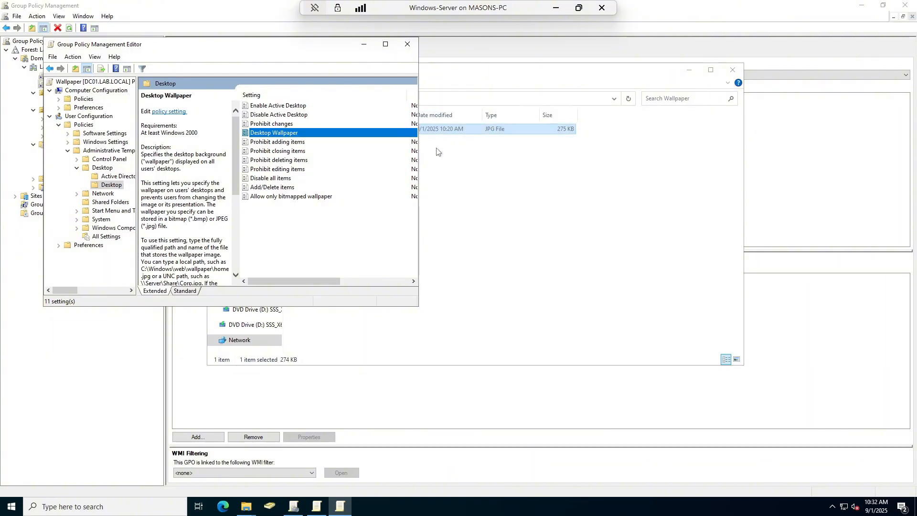
Switch to the Windows-10 virtual machine and run gpupdate /force in a new Command Prompt.
{"action": "left_click", "coordinate": [457, 171]}
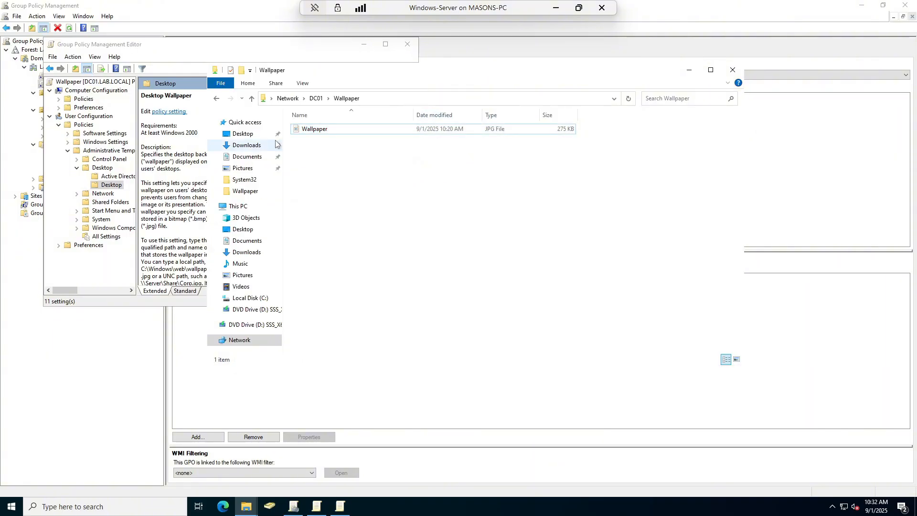
{"action": "left_click", "coordinate": [557, 11]}
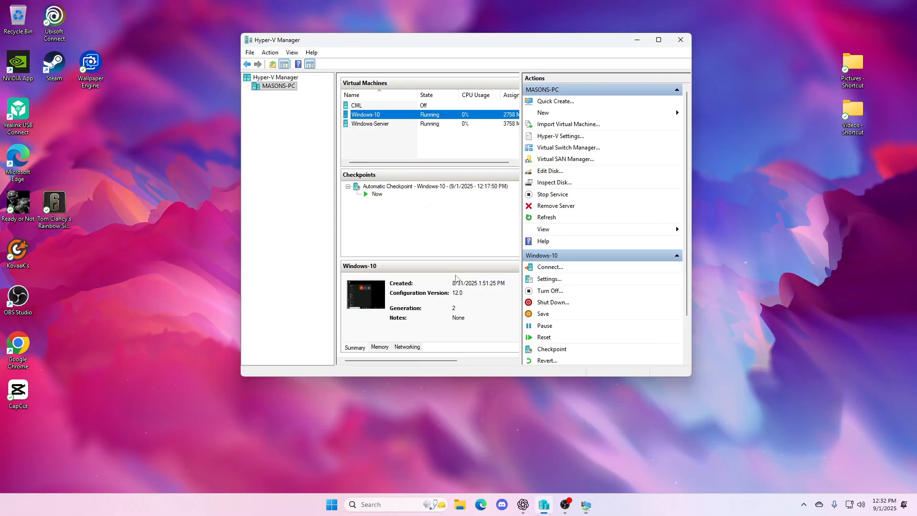
{"action": "mouse_move", "coordinate": [586, 505]}
{"action": "left_click", "coordinate": [624, 468]}
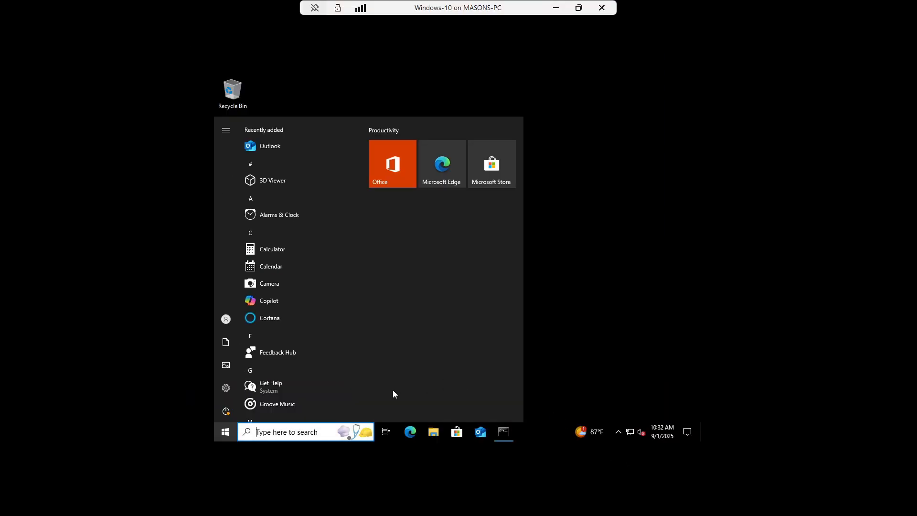
{"action": "type", "text": "cmd"}
{"action": "key", "text": "Return"}
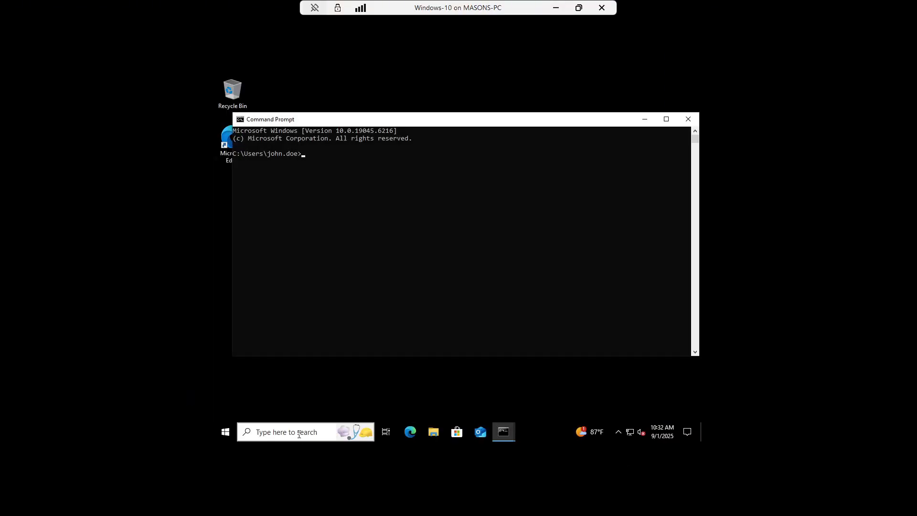
{"action": "type", "text": "gpupdate /force"}
{"action": "key", "text": "Return"}
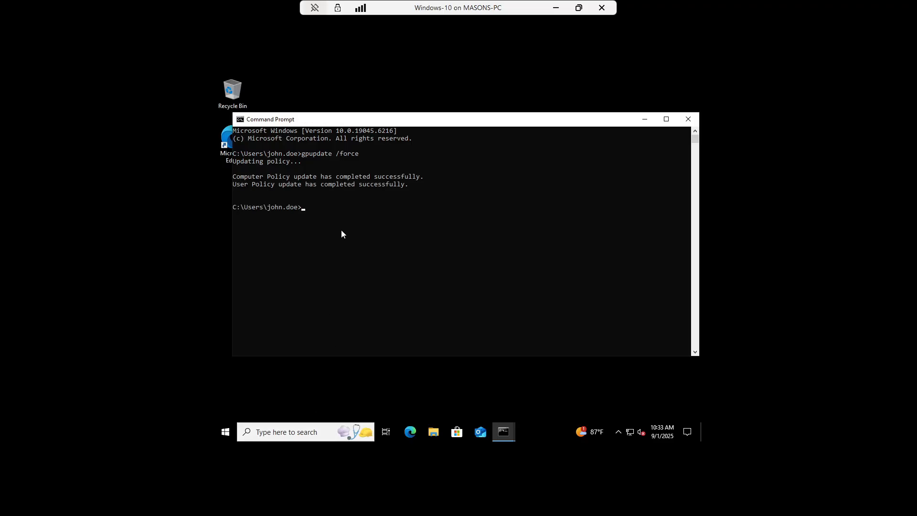
Sign out of the Windows-10 virtual machine and sign back in to the same account by entering the account password.
{"action": "left_click", "coordinate": [225, 432]}
{"action": "left_click", "coordinate": [225, 319]}
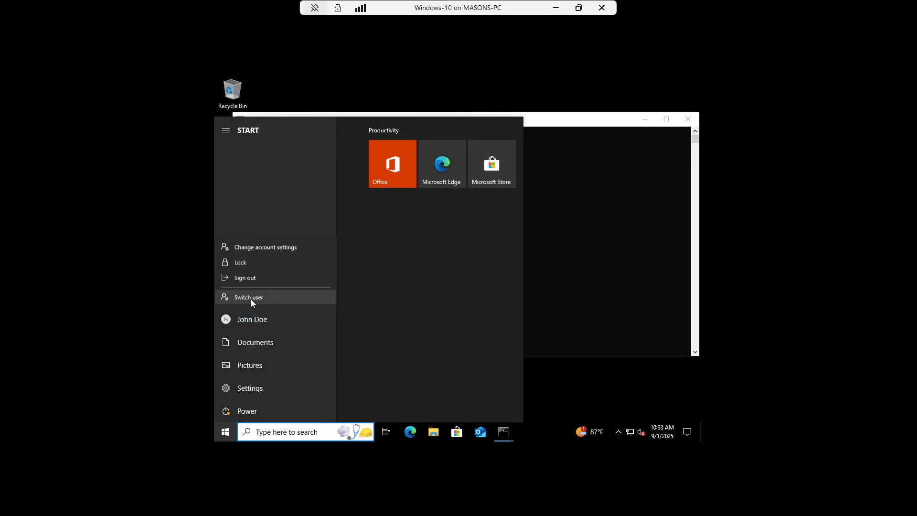
{"action": "left_click", "coordinate": [261, 282]}
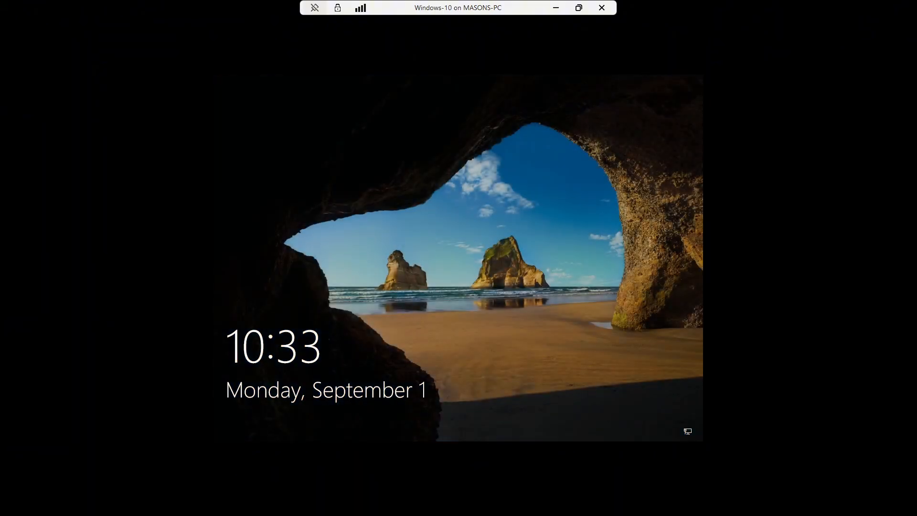
{"action": "left_click", "coordinate": [441, 283]}
{"action": "type", "text": "*******"}
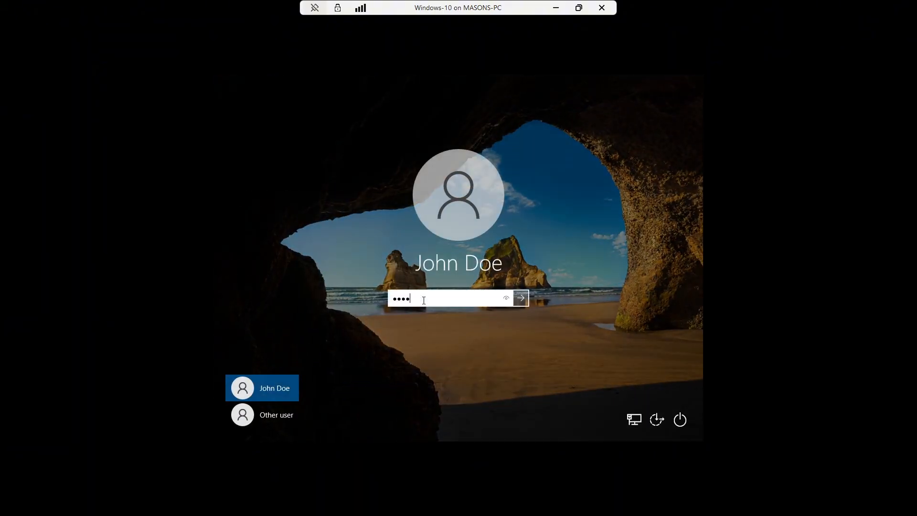
{"action": "type", "text": "****"}
{"action": "key", "text": "Return"}
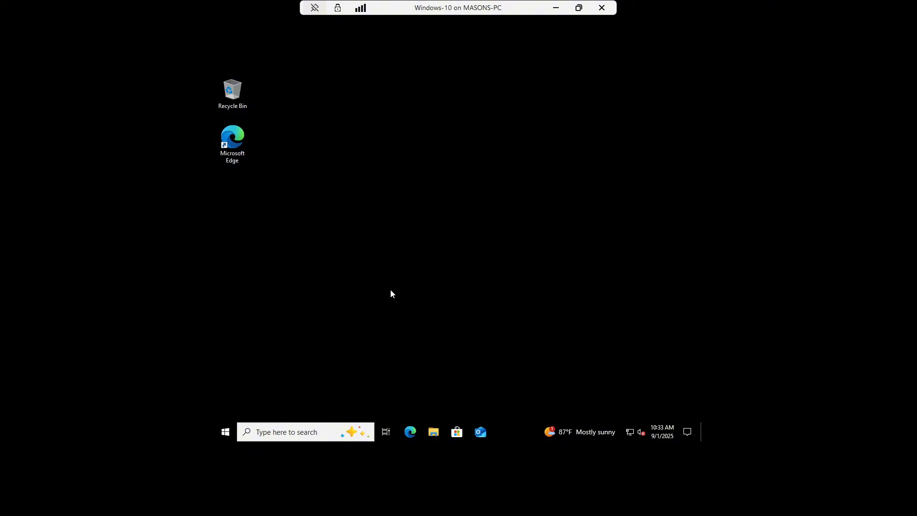
{"action": "left_click", "coordinate": [225, 432]}
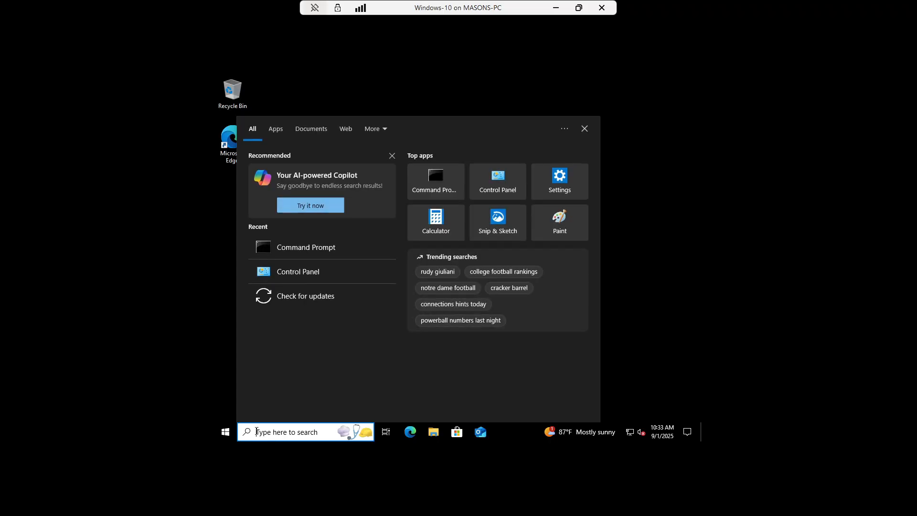
{"action": "left_click", "coordinate": [225, 434]}
{"action": "left_click", "coordinate": [225, 433]}
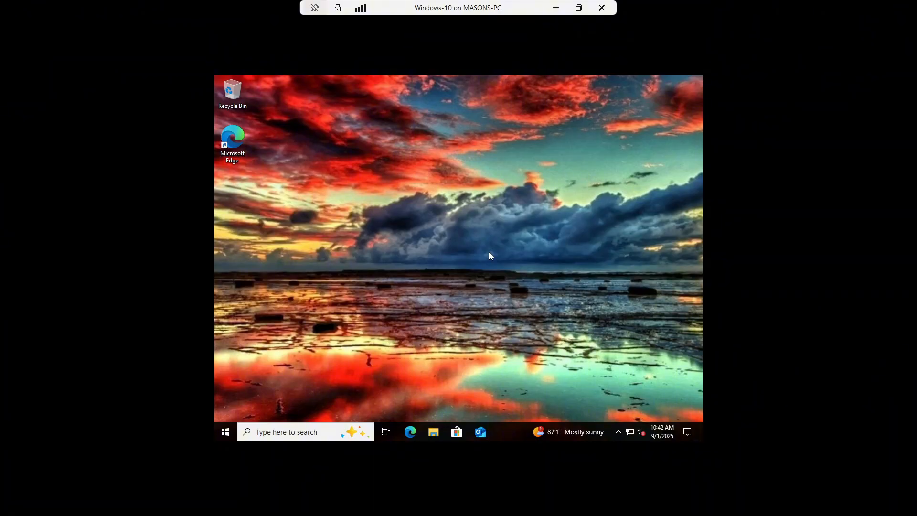
Switch back to the Windows-Server virtual machine, minimize Group Policy Management, and close the Wallpaper image's properties.
{"action": "left_click", "coordinate": [555, 8]}
{"action": "mouse_move", "coordinate": [582, 509]}
{"action": "left_click", "coordinate": [564, 460]}
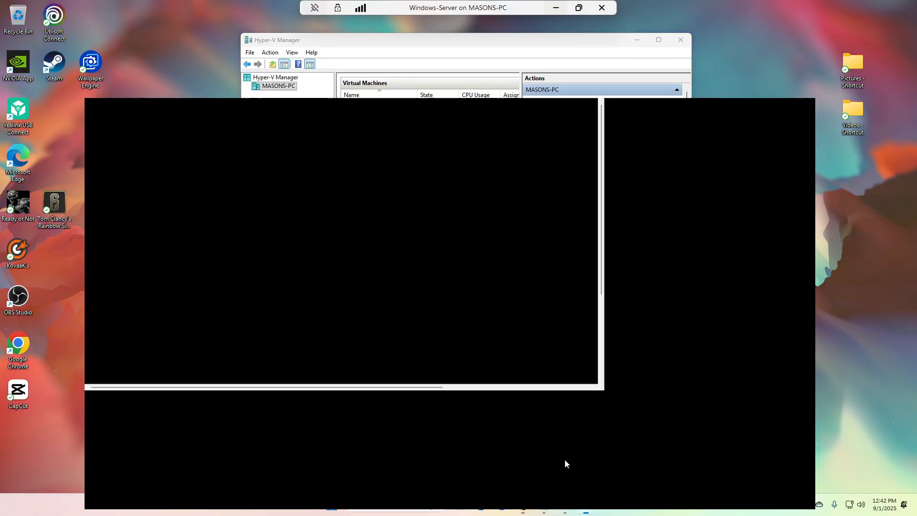
{"action": "left_click", "coordinate": [862, 6]}
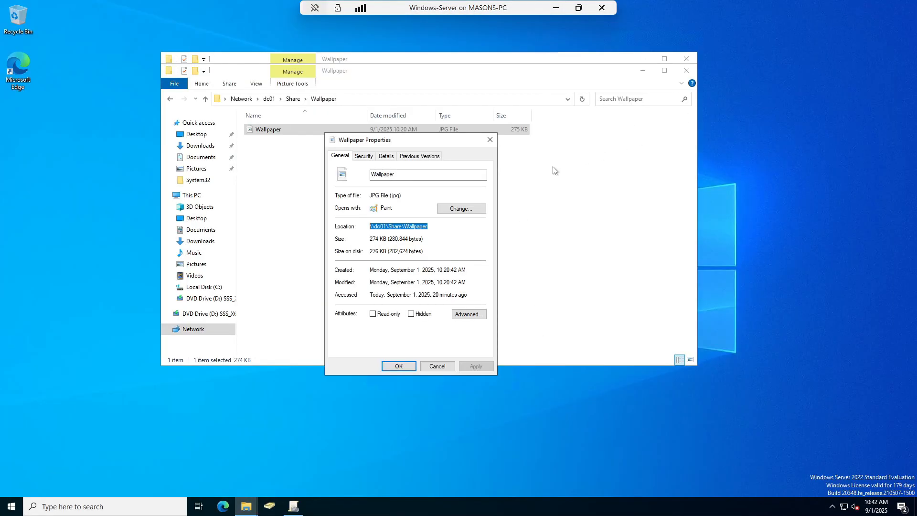
{"action": "left_click", "coordinate": [489, 139]}
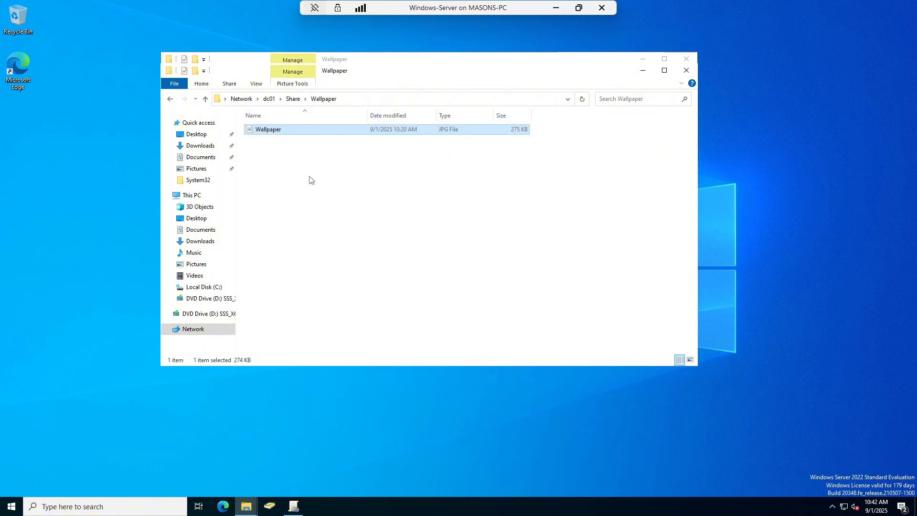
Open the properties of the shared Wallpaper folder and review its sharing path and security permissions.
{"action": "right_click", "coordinate": [296, 135]}
{"action": "left_click", "coordinate": [344, 259]}
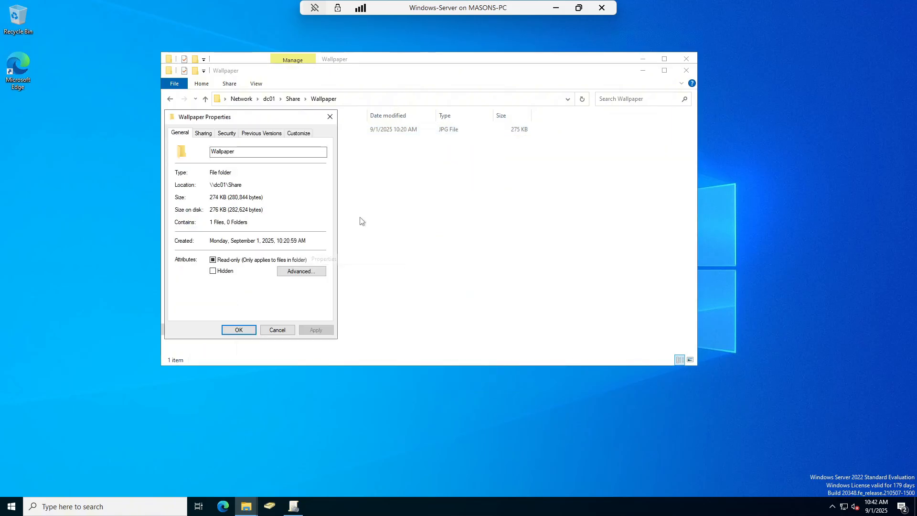
{"action": "left_click", "coordinate": [208, 135]}
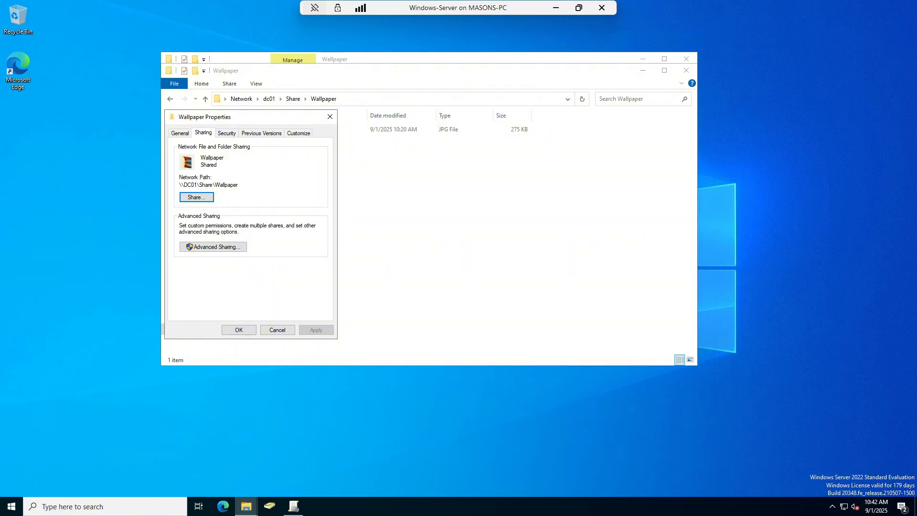
{"action": "left_click", "coordinate": [227, 134]}
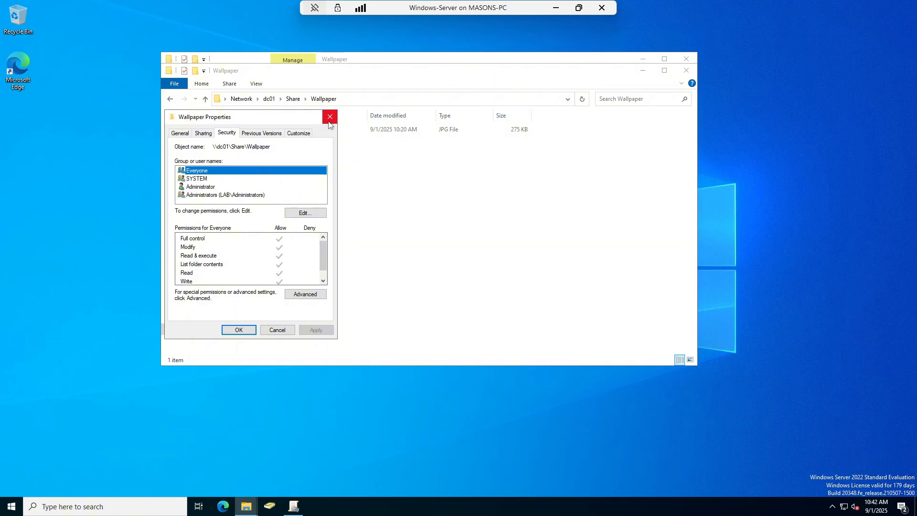
Close the network Wallpaper folder window and the folder's properties, and bring Group Policy Management back up.
{"action": "left_click_drag", "start_coordinate": [314, 126], "coordinate": [133, 185]}
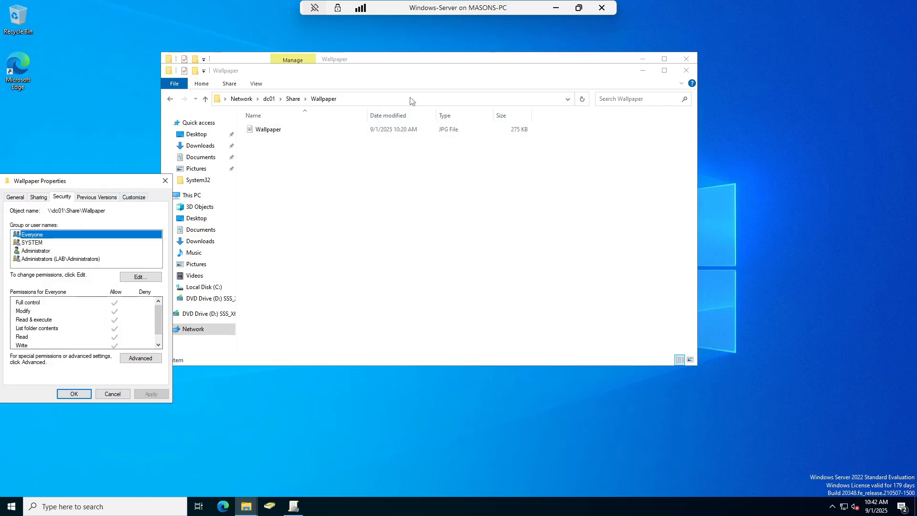
{"action": "left_click_drag", "start_coordinate": [536, 74], "coordinate": [607, 164]}
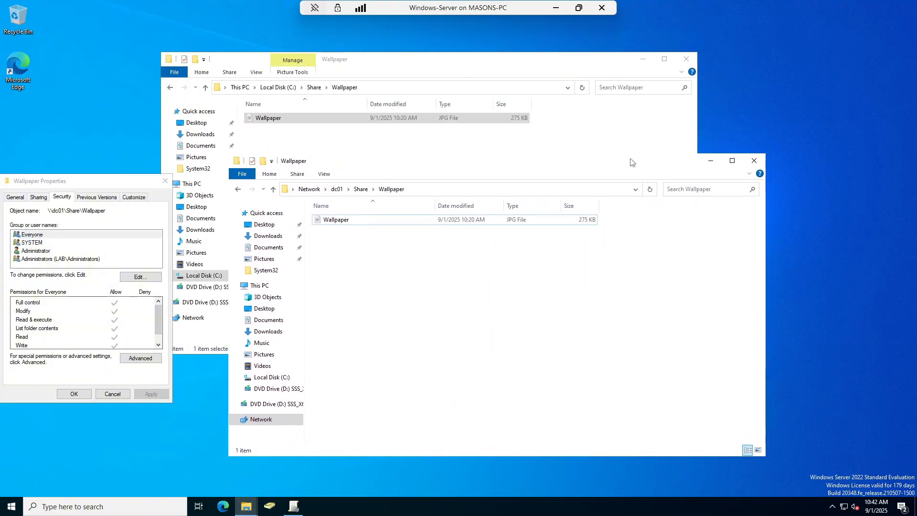
{"action": "left_click", "coordinate": [754, 161]}
{"action": "left_click", "coordinate": [166, 181]}
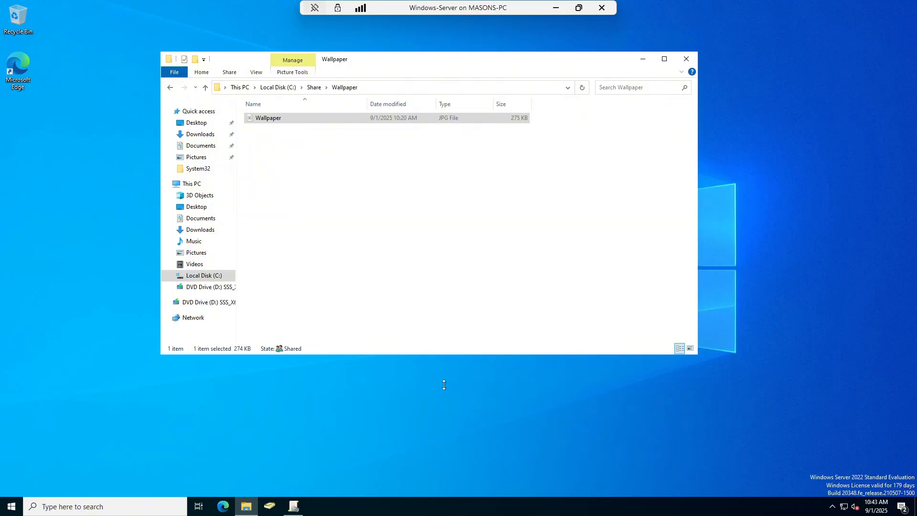
{"action": "left_click", "coordinate": [295, 499]}
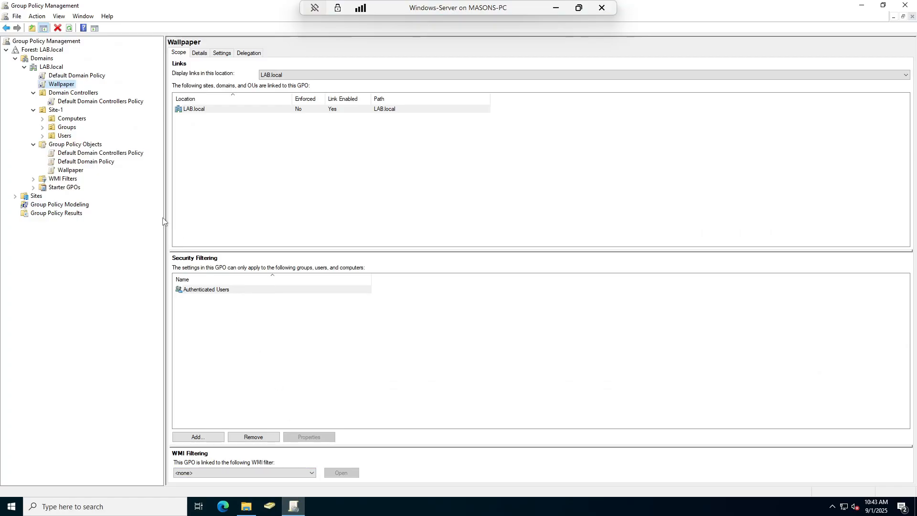